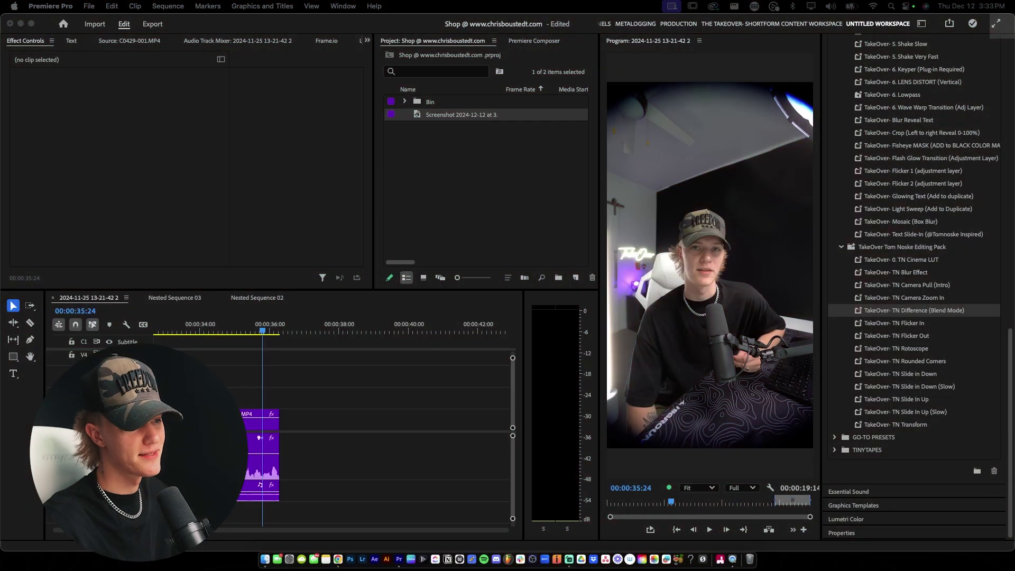
Apply the TakeOver- 1. LUT (My Signature LUT) preset to the vertical C0429-001.MP4 clip
click(259, 422)
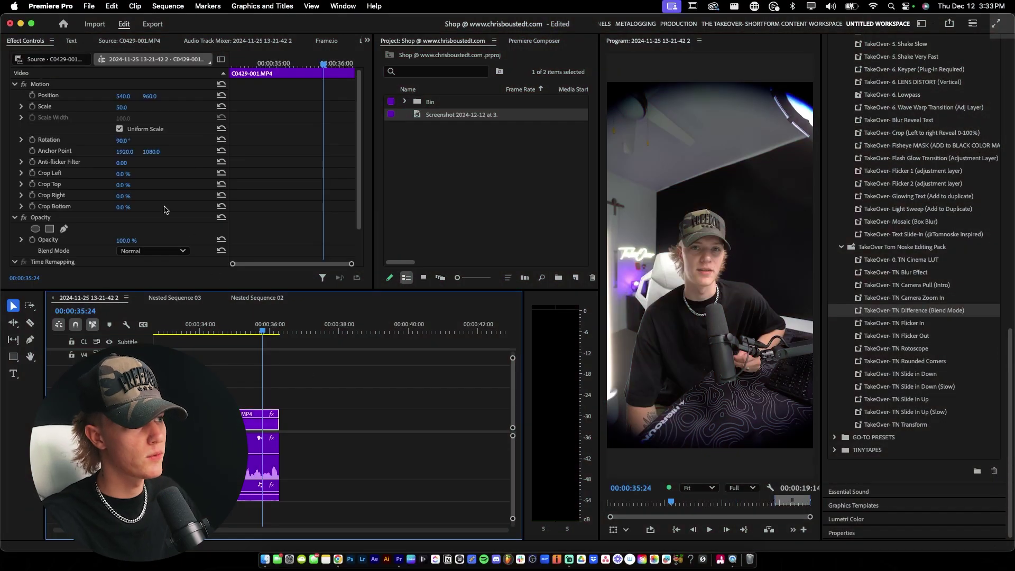
click(58, 61)
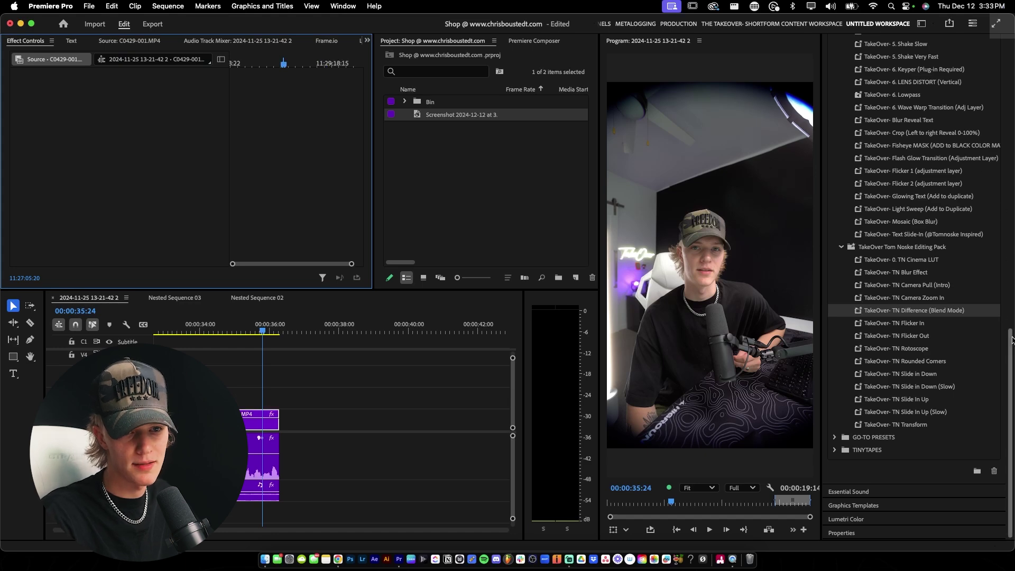
scroll(931, 296, up, 15)
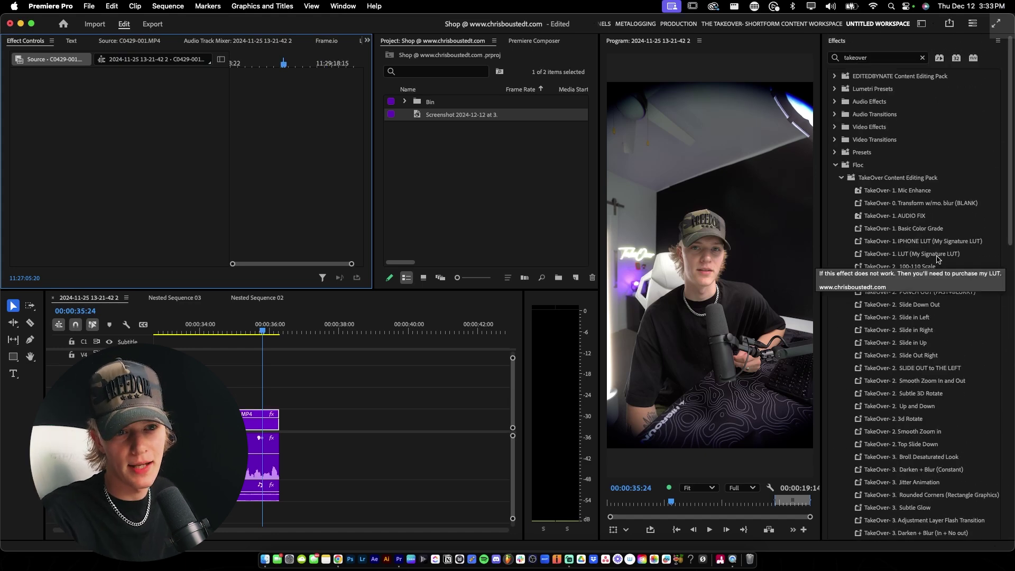
click(943, 259)
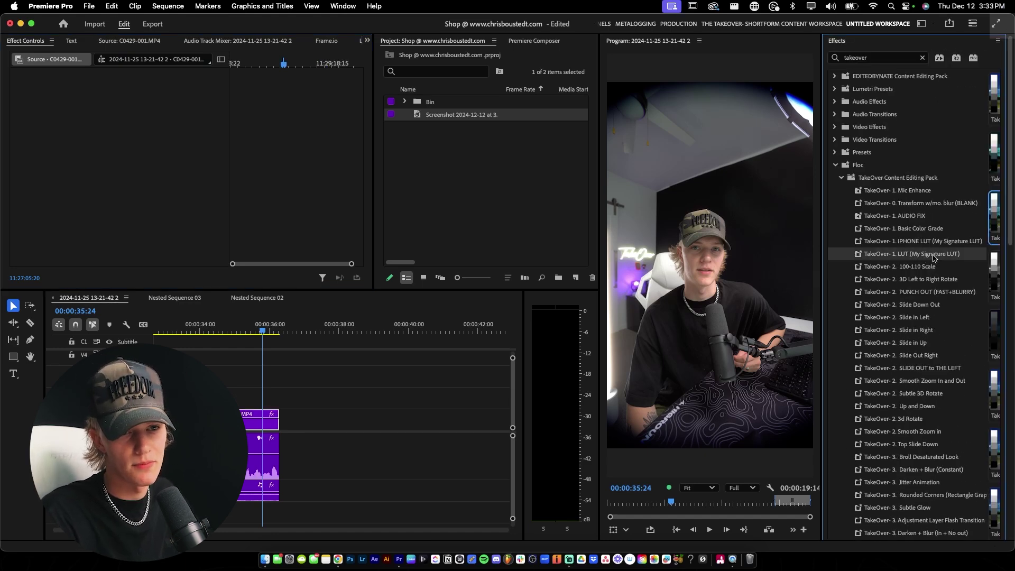
drag(933, 258, 249, 415)
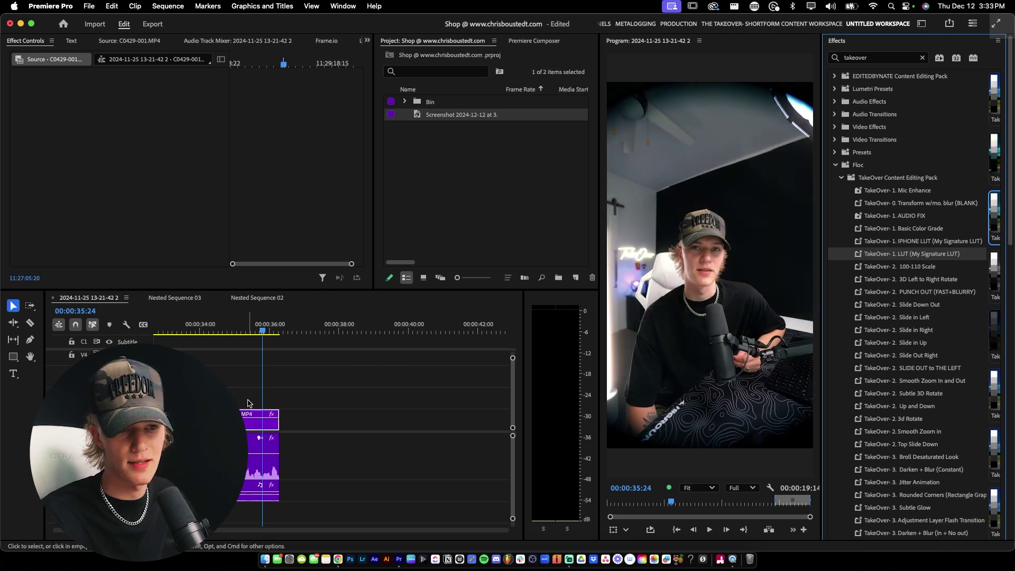
Apply the Chriss- Szn creative look in Lumetri Color with intensity lowered to about 68
click(841, 42)
click(847, 82)
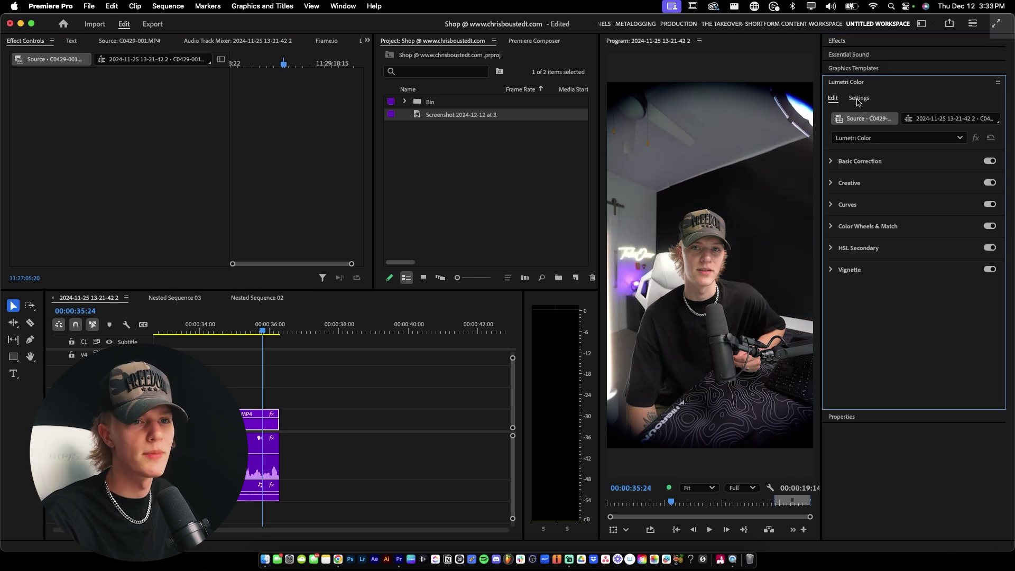
click(834, 205)
click(842, 183)
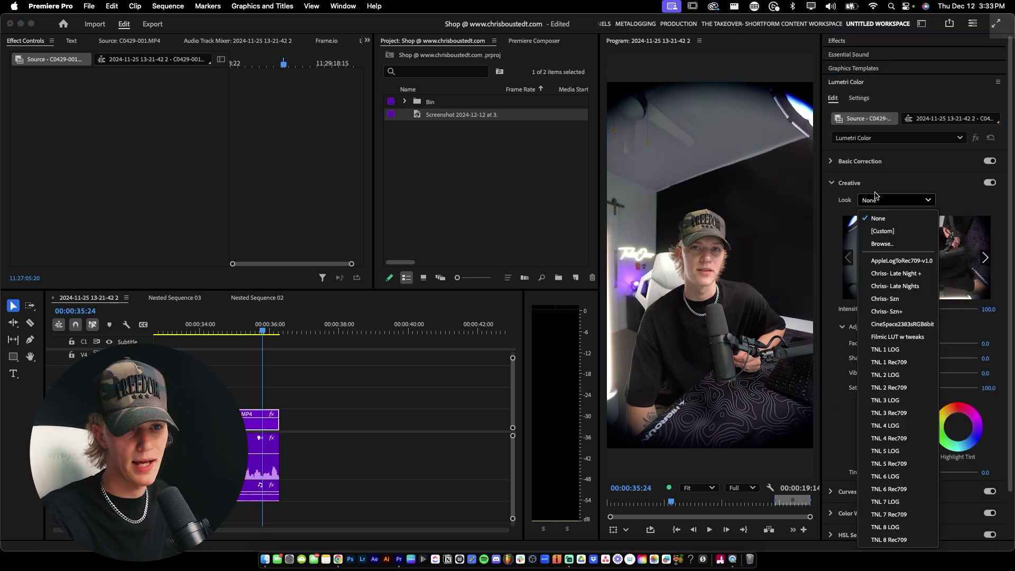
click(842, 183)
click(842, 183)
click(896, 200)
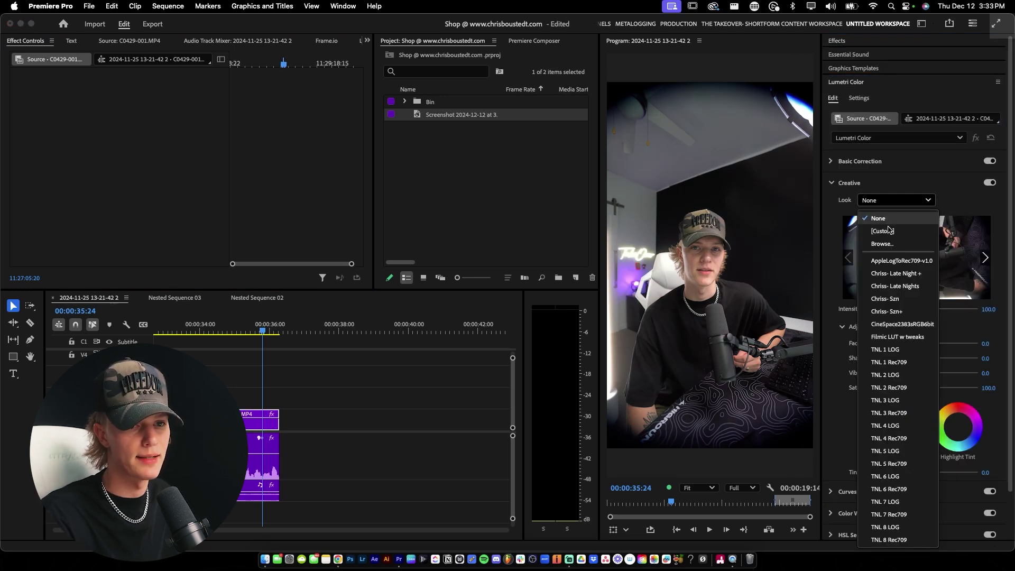
click(904, 302)
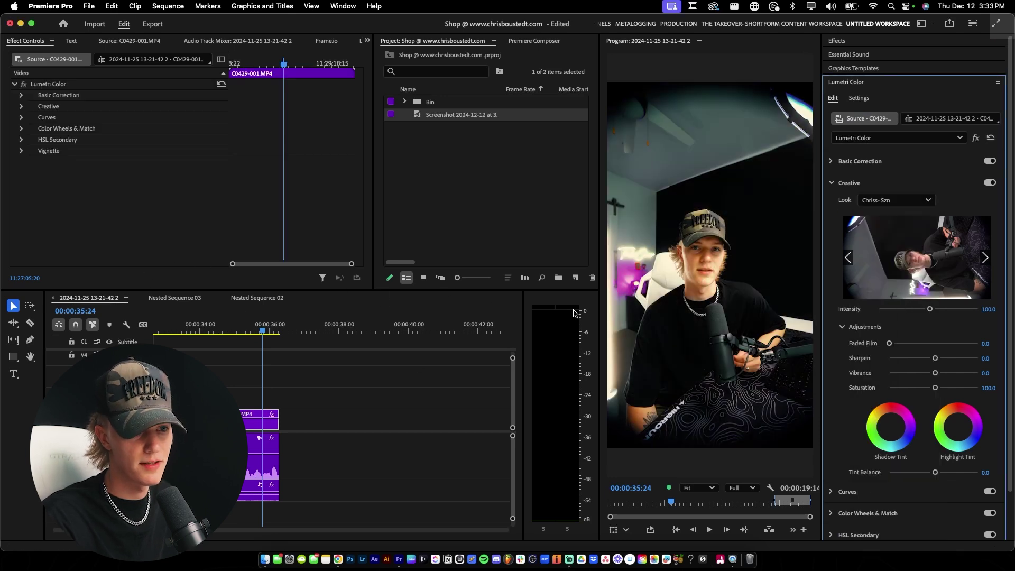
mouse_move(920, 308)
mouse_down()
mouse_move(880, 309)
mouse_move(913, 311)
mouse_up()
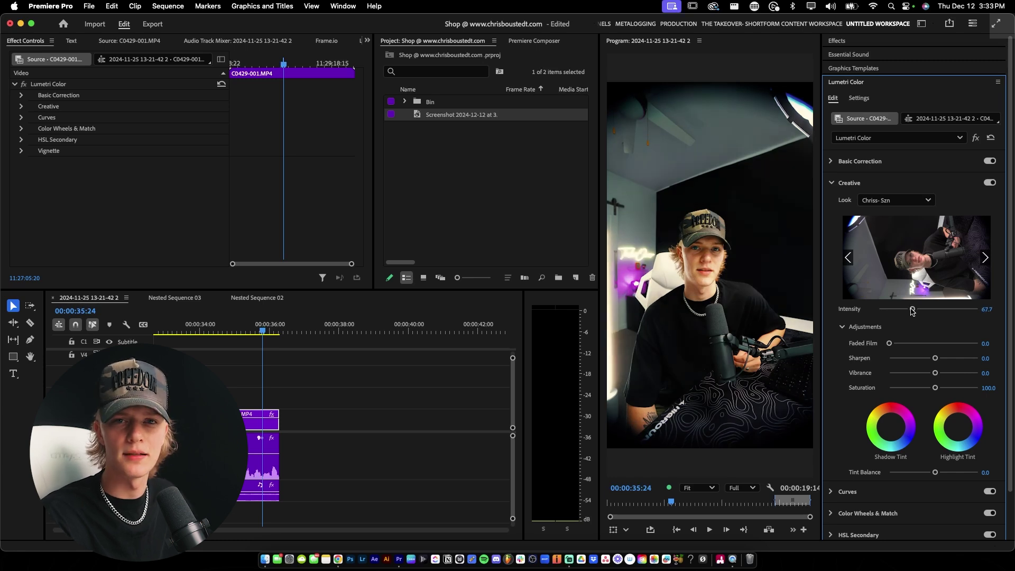
Try Chriss- Late Nights at intensity 100, then set the look back to None
click(901, 202)
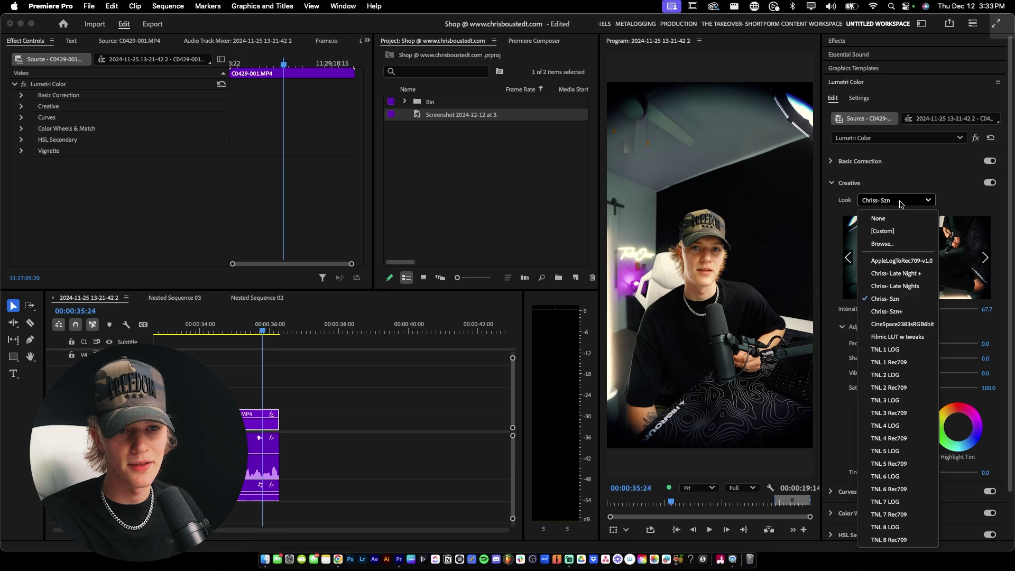
click(896, 286)
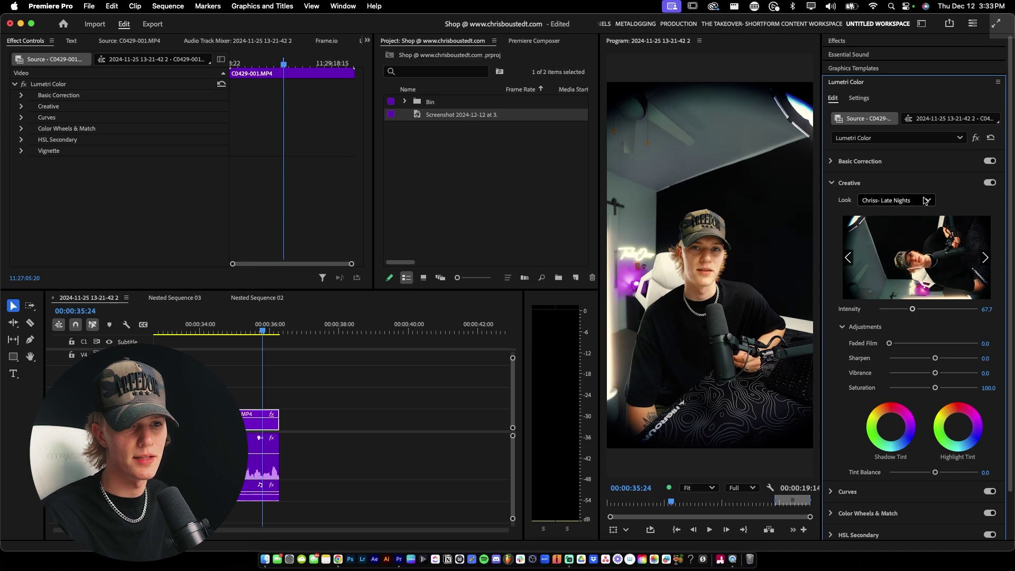
double_click(912, 309)
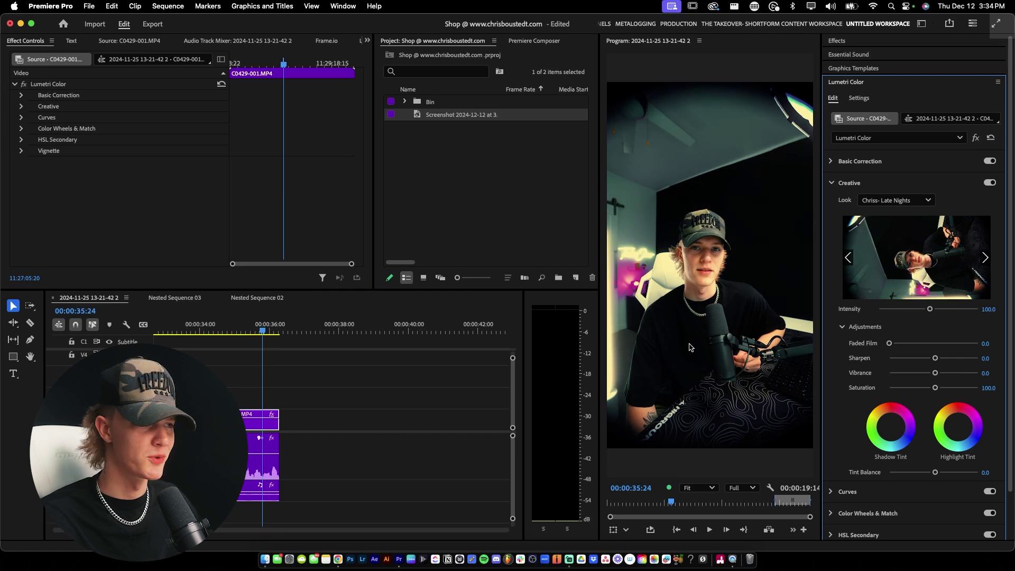
click(891, 201)
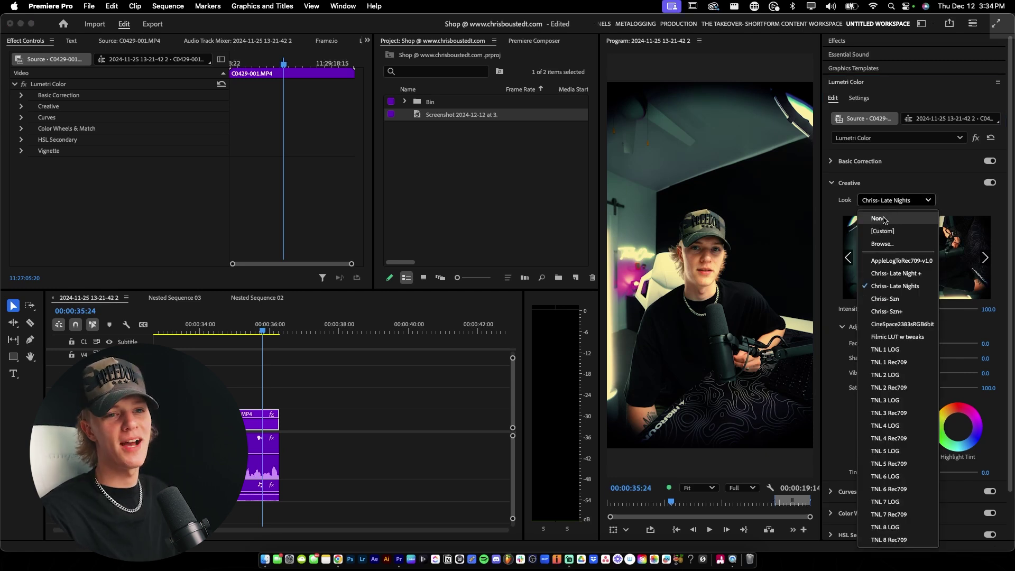
click(884, 220)
click(832, 184)
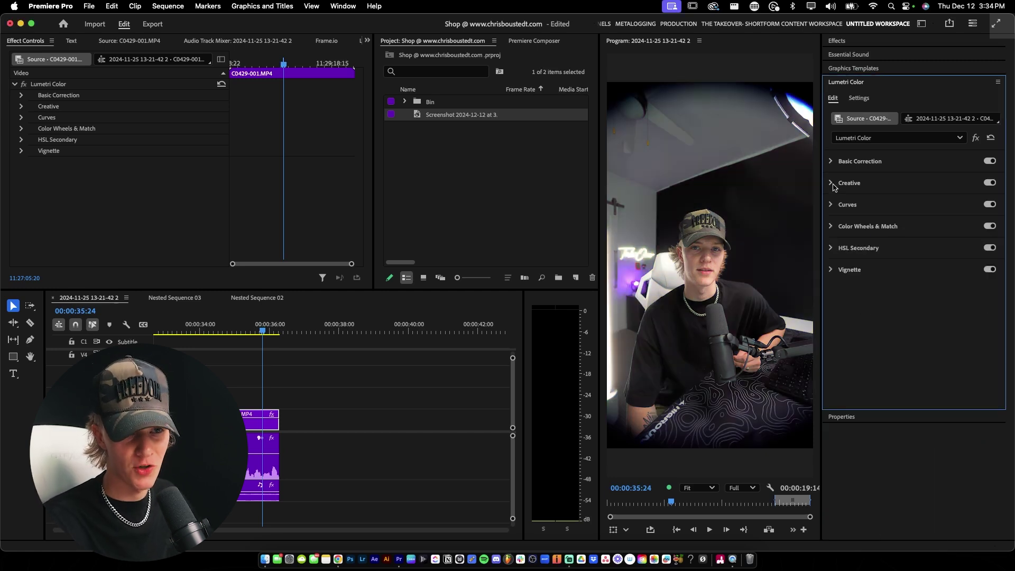
Lower Highlights to -18.3 in Basic Correction and preview the frame full size
click(831, 161)
click(252, 418)
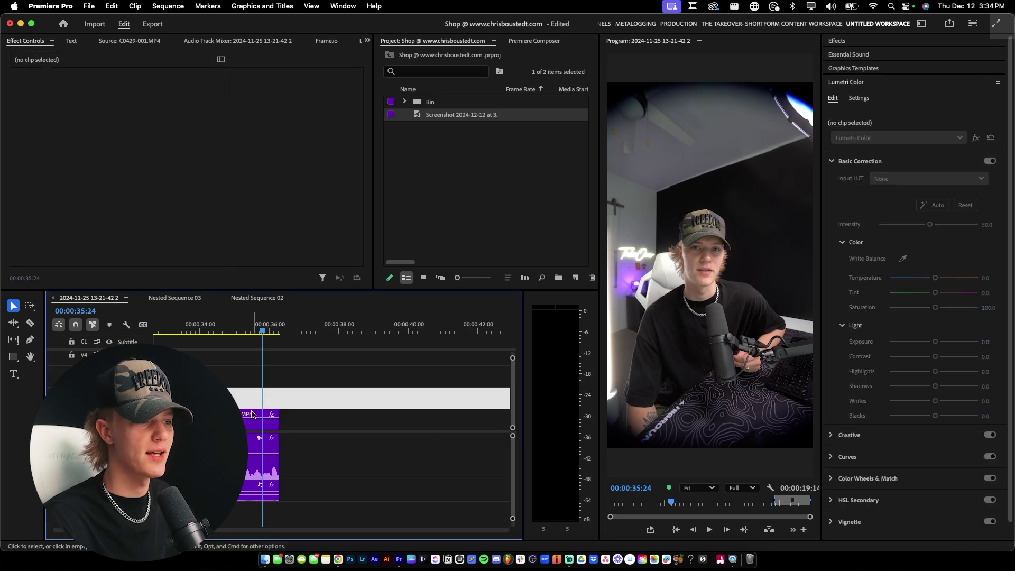
key(=)
scroll(267, 396, up, 1)
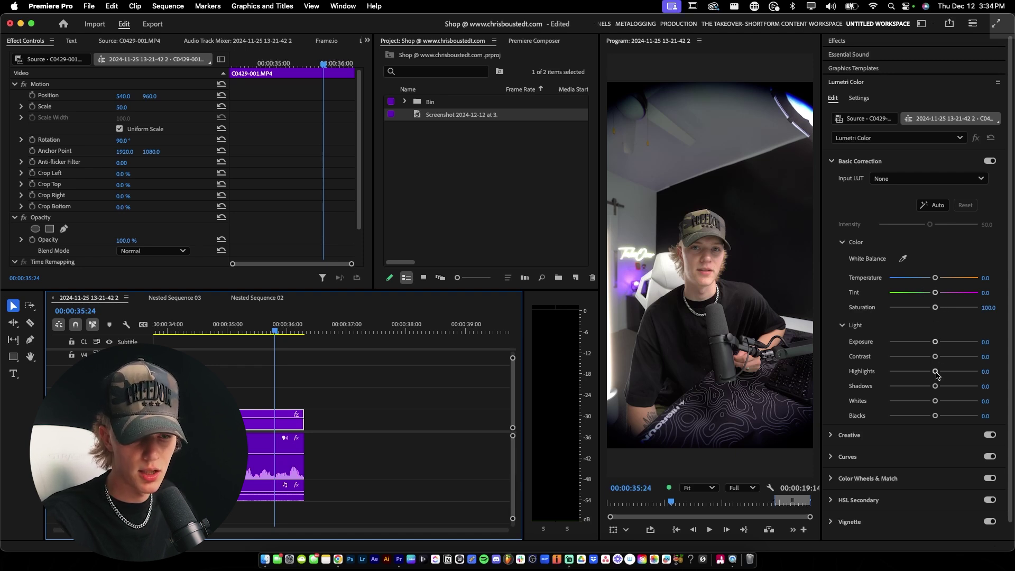
drag(935, 371, 930, 372)
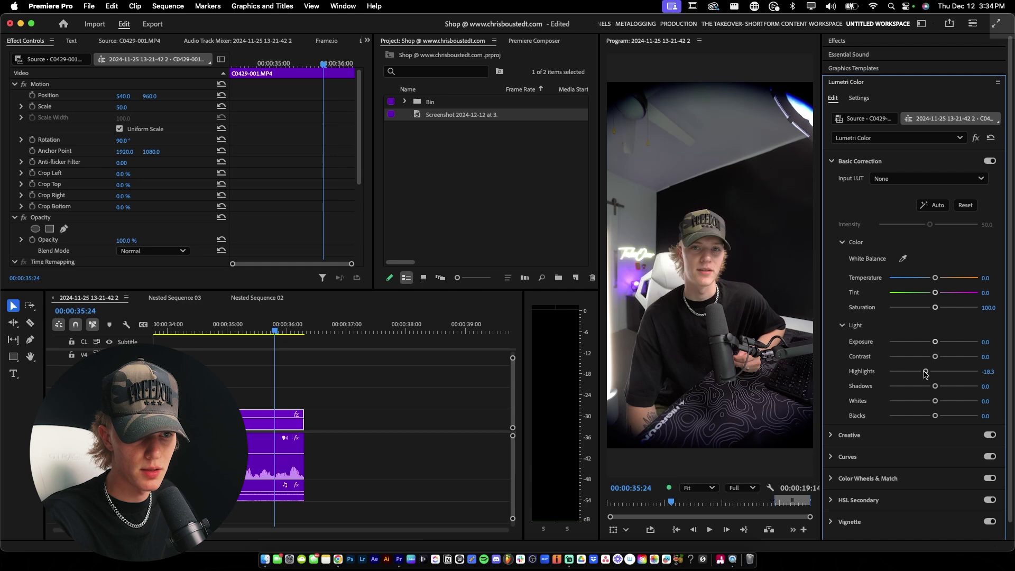
key(grave)
key(grave)
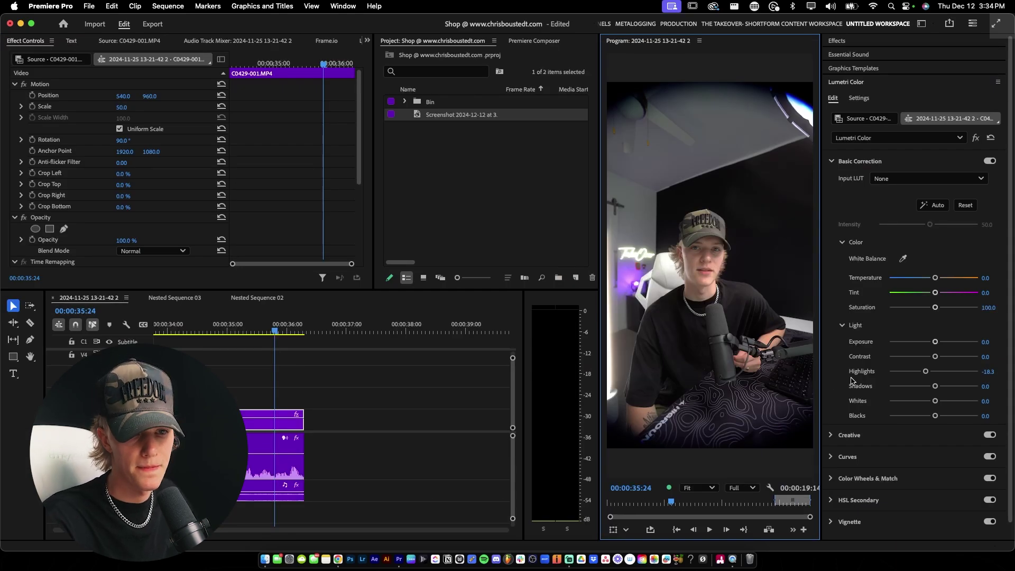
scroll(859, 338, down, 2)
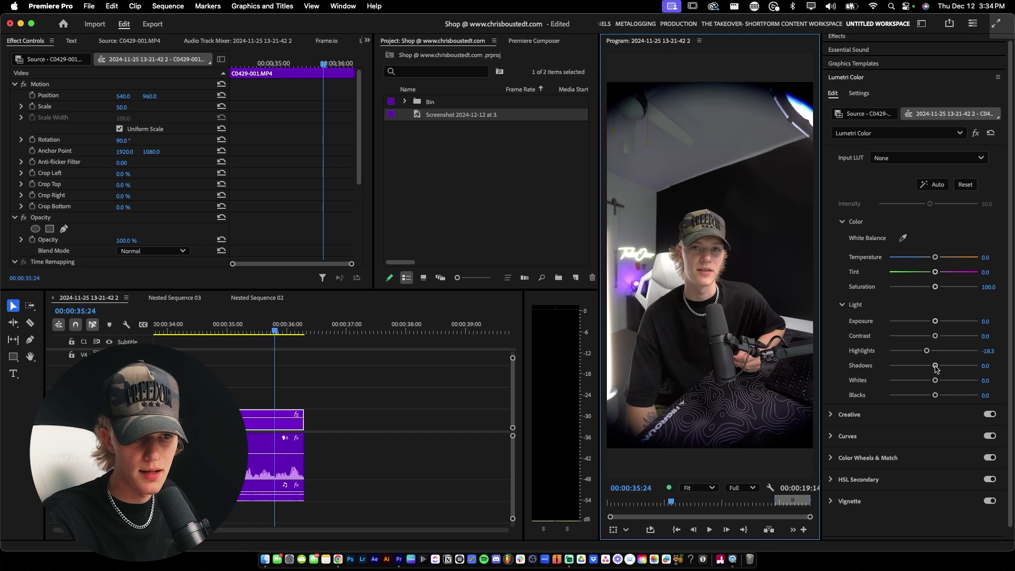
scroll(846, 199, up, 2)
Try lifting the RGB curve's black point in Curves, then reset it straight
click(846, 161)
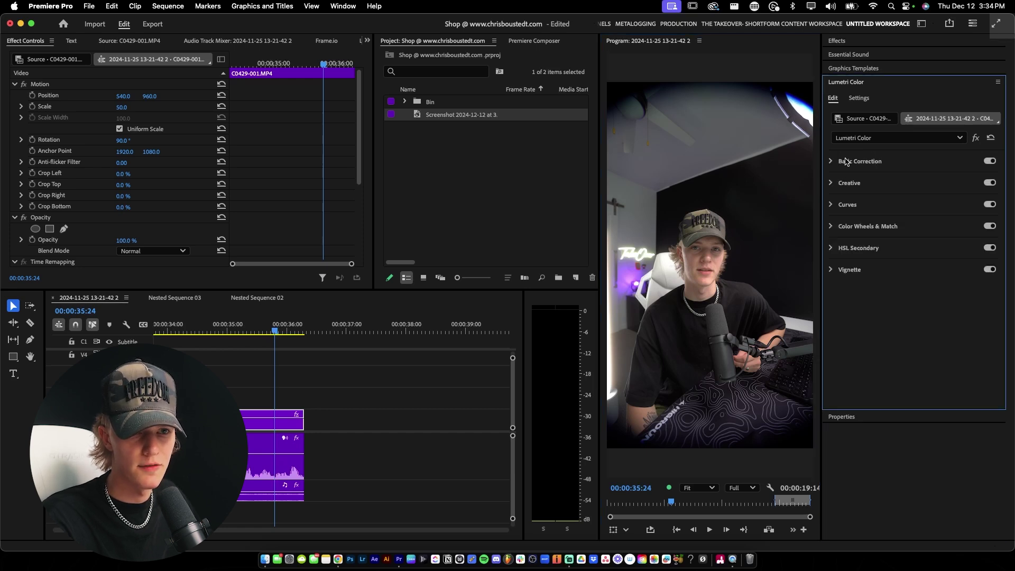
click(841, 206)
scroll(835, 287, down, 2)
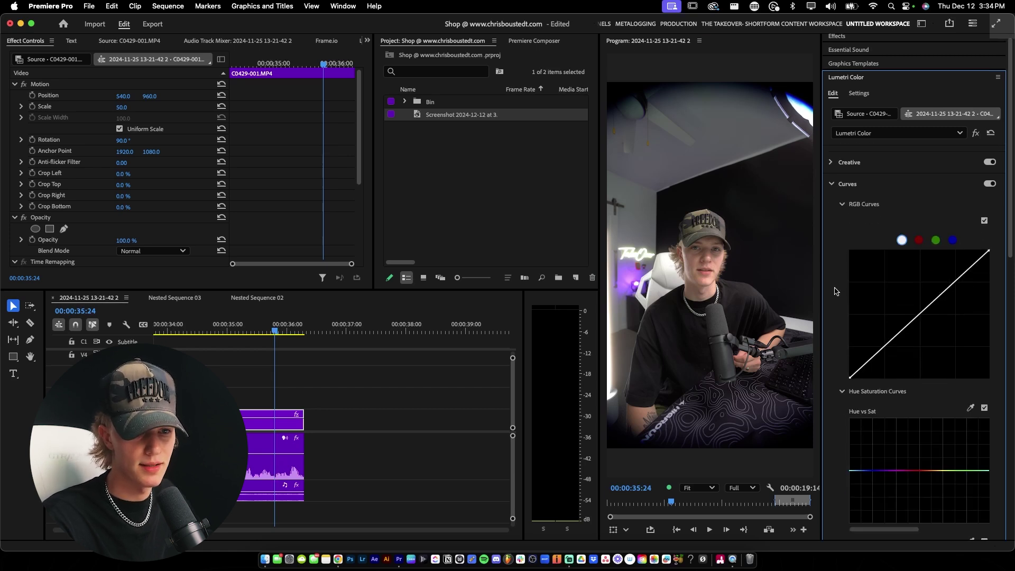
drag(850, 379, 889, 378)
double_click(880, 378)
Pin the lower RGB curve and bend its upper part up to brighten the clip
drag(989, 250, 1001, 274)
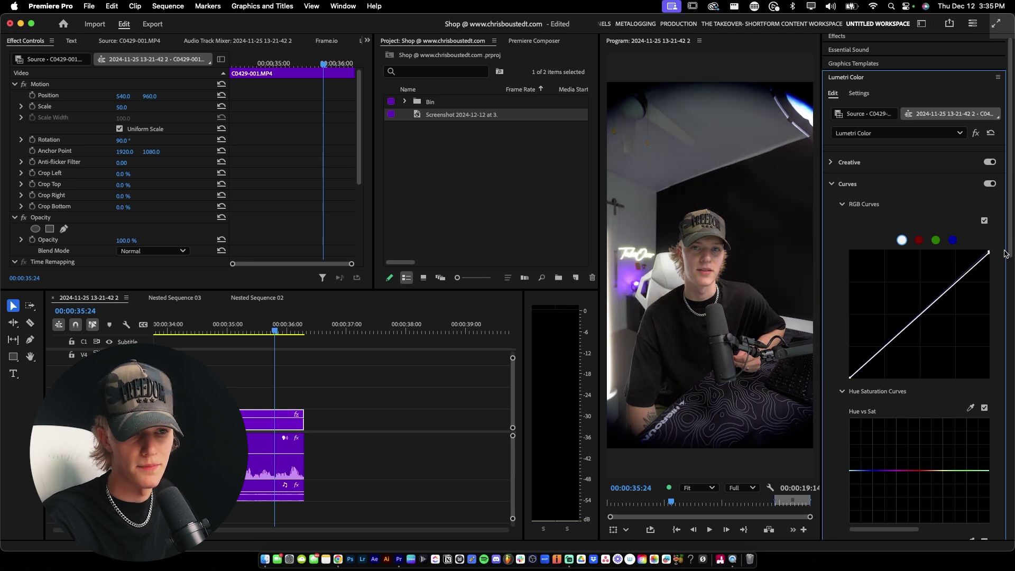
double_click(930, 317)
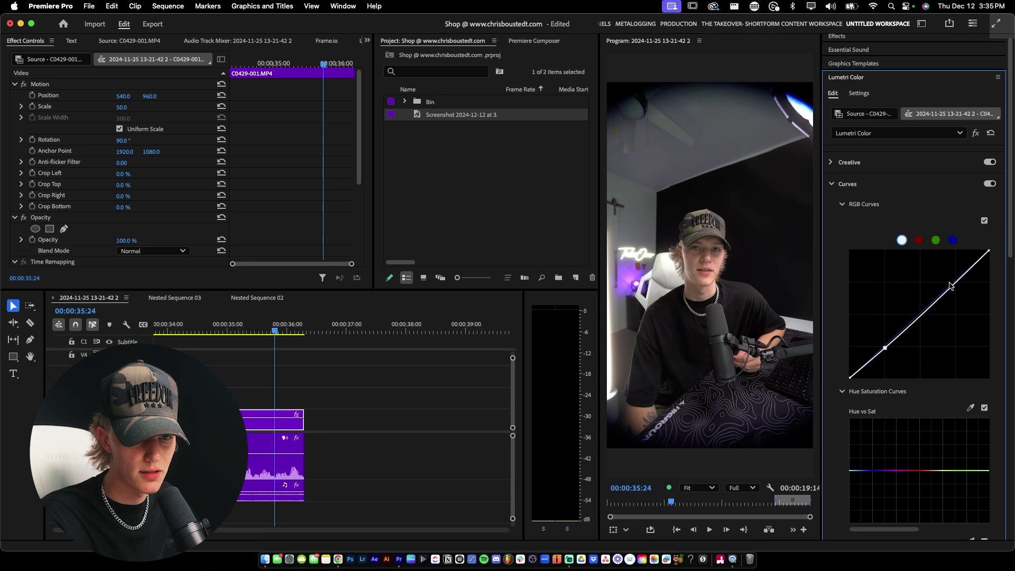
click(885, 348)
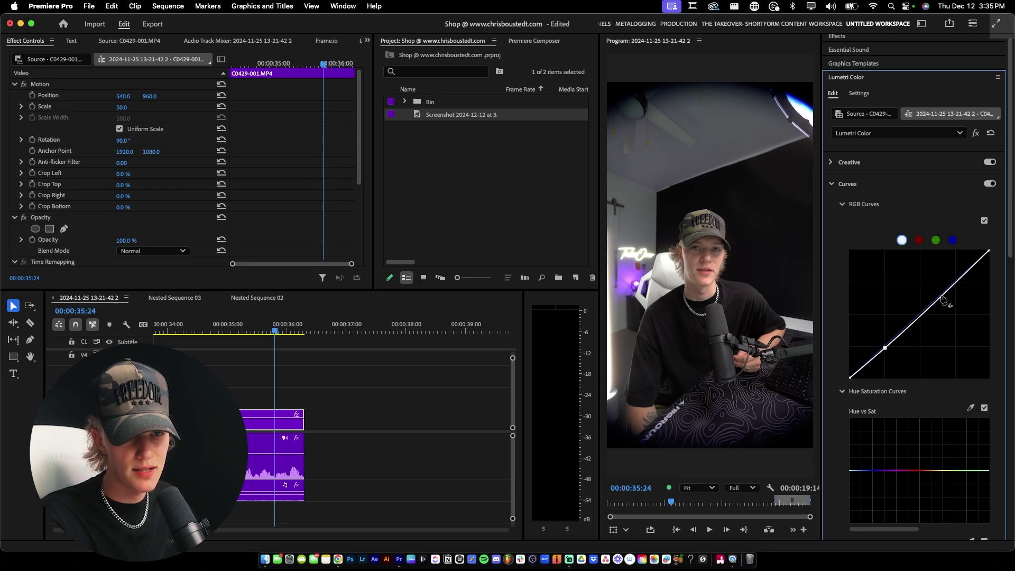
mouse_move(941, 298)
mouse_down()
mouse_move(930, 290)
mouse_move(952, 276)
mouse_move(934, 295)
mouse_up()
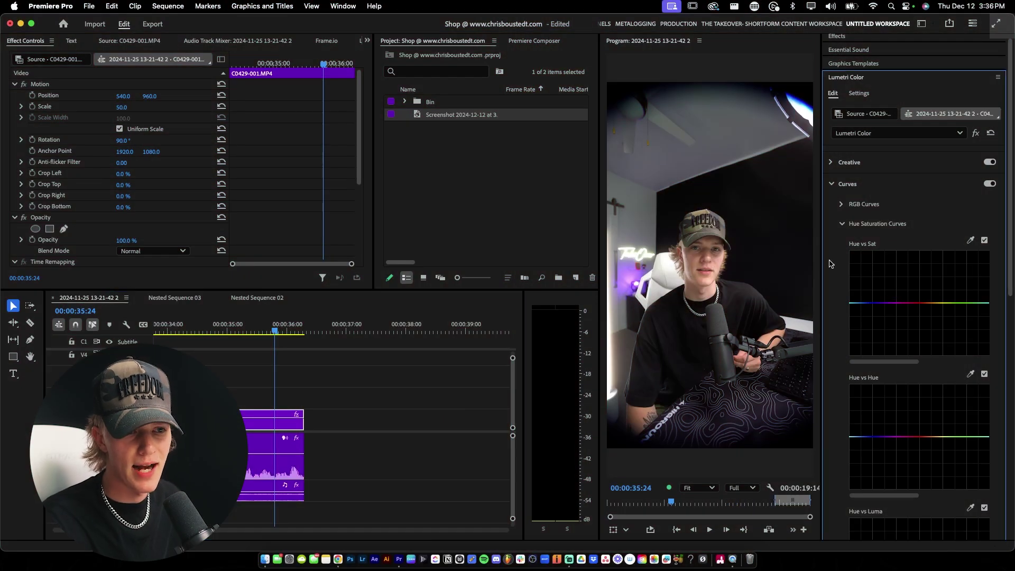
Collapse and re-expand Hue Saturation Curves to bring the Hue vs Sat graph into view
scroll(834, 252, down, 1)
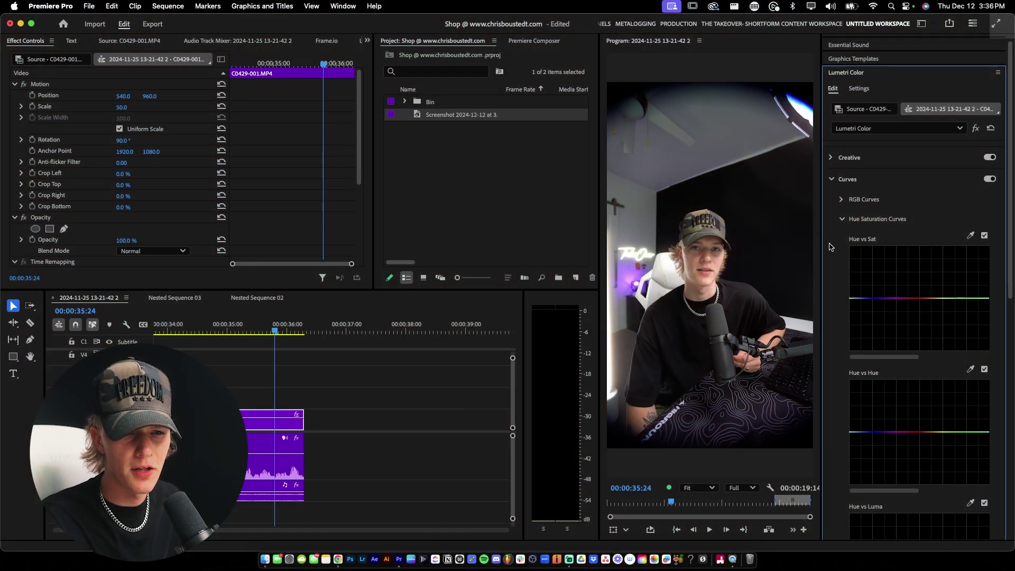
drag(1012, 197, 1011, 259)
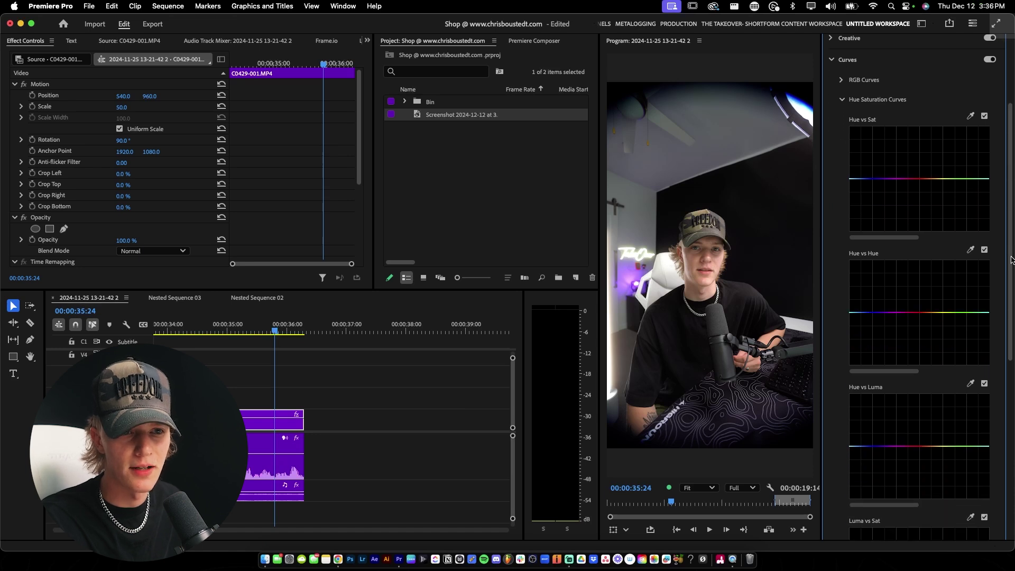
scroll(882, 179, up, 3)
click(845, 182)
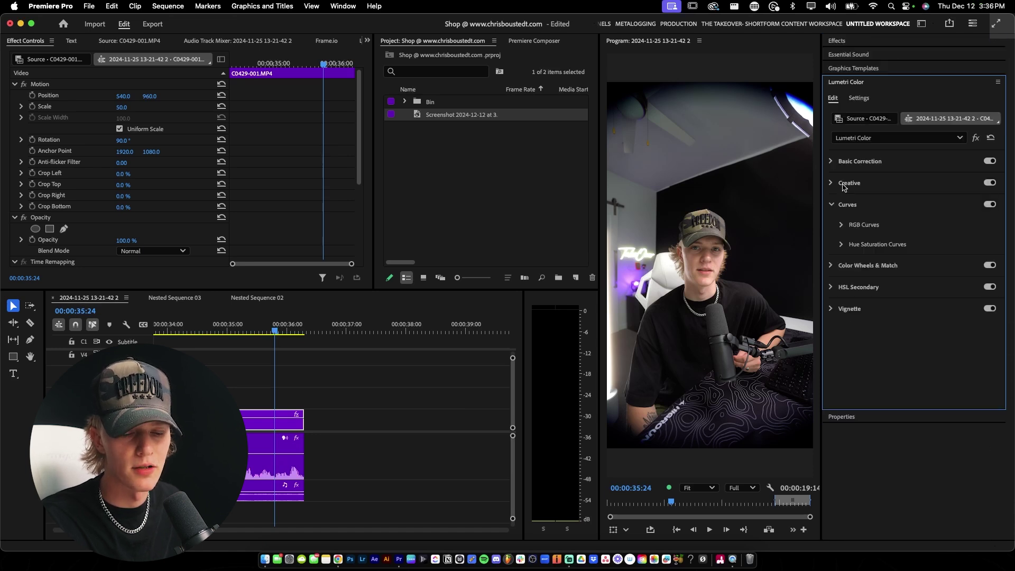
click(841, 245)
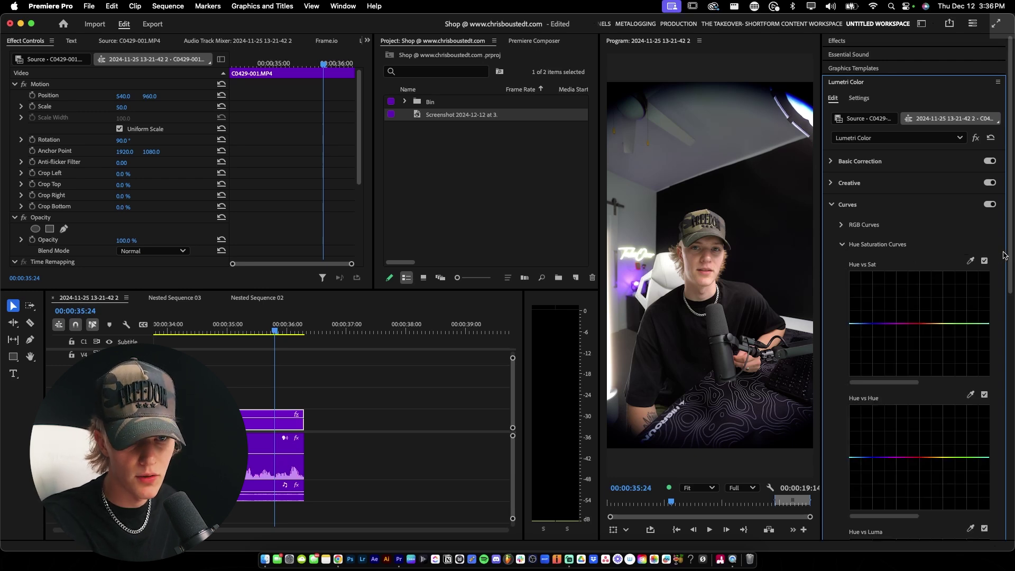
scroll(940, 238, down, 4)
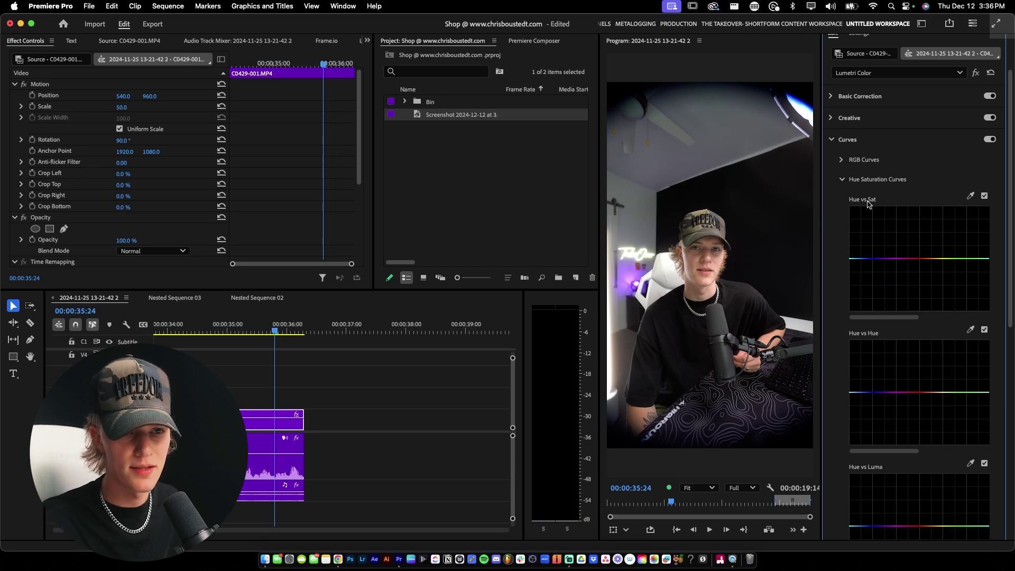
Test a saturation boost and a purple-magenta dip on Hue vs Sat, resetting each
click(859, 259)
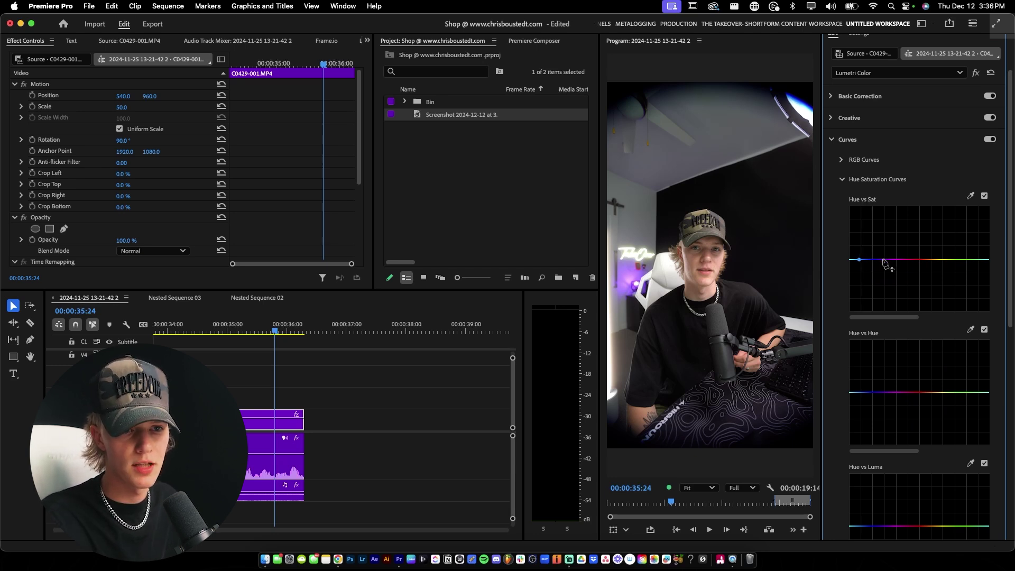
click(883, 260)
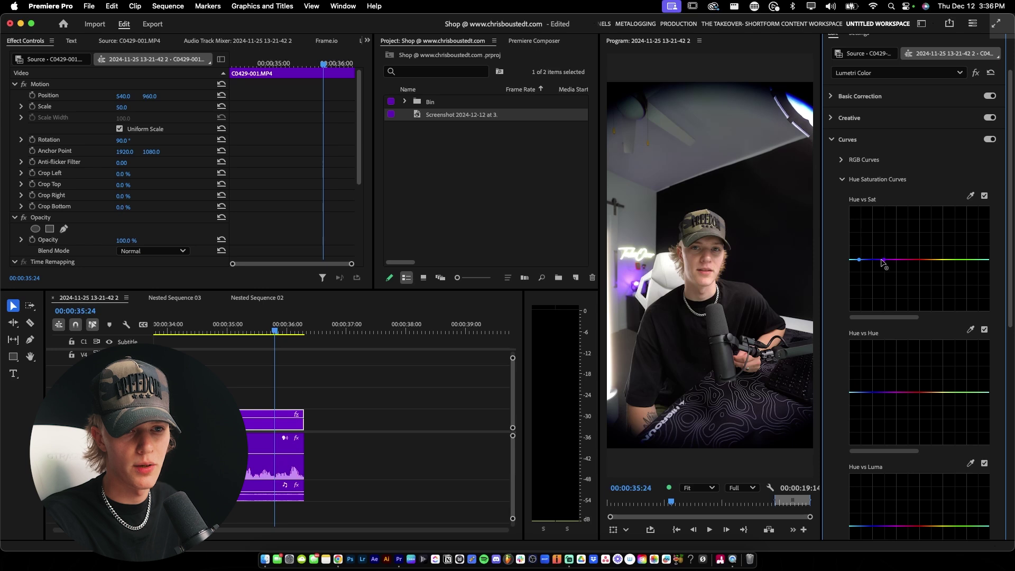
drag(868, 259, 871, 299)
double_click(871, 300)
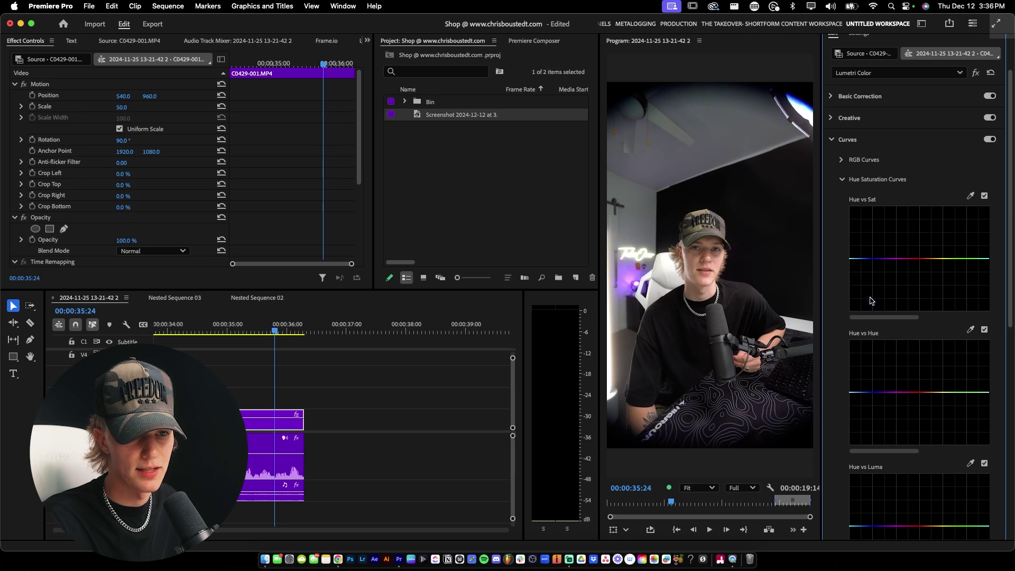
click(910, 258)
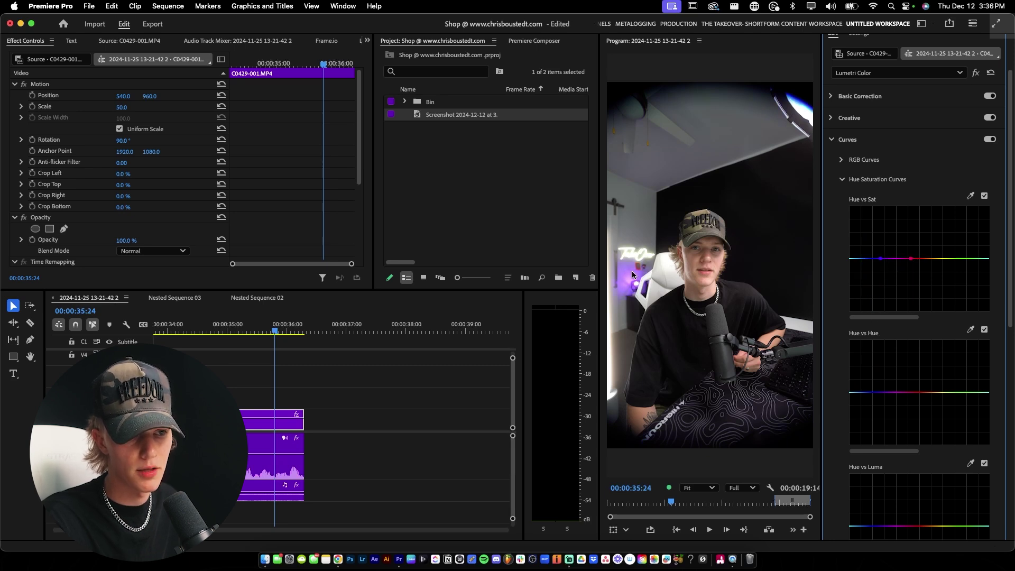
drag(900, 258, 900, 316)
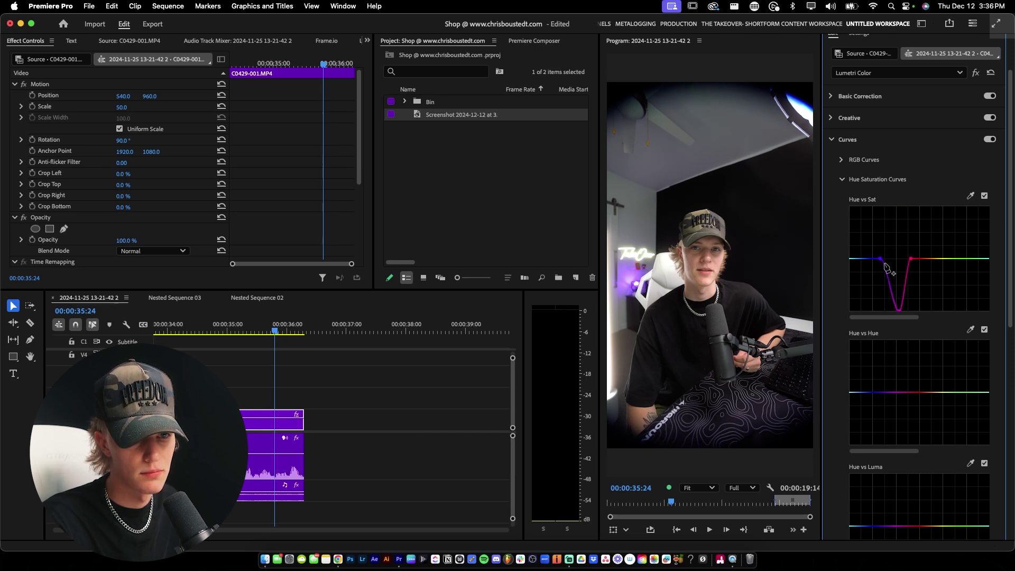
drag(882, 261, 885, 201)
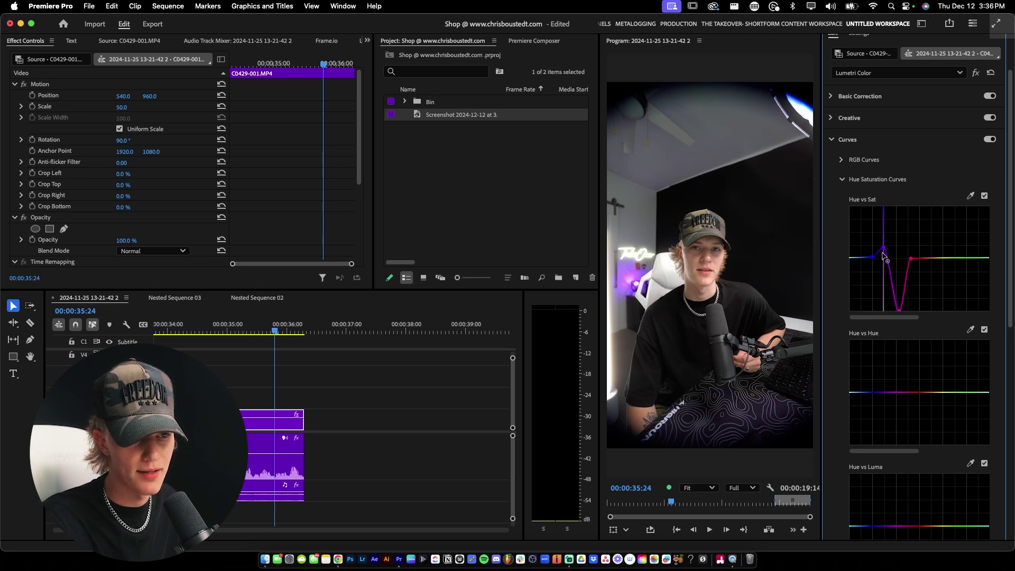
double_click(904, 275)
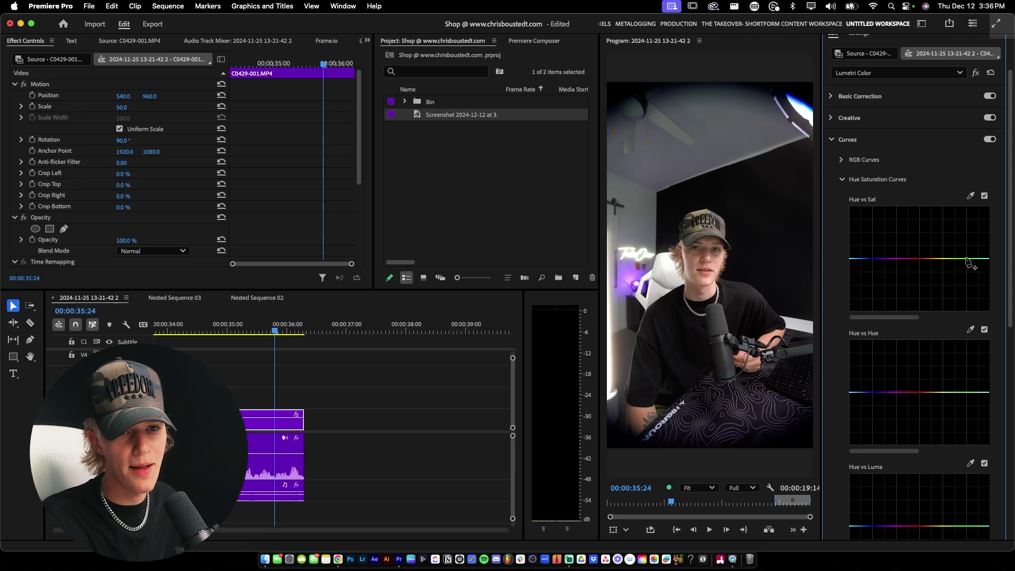
Add a Hue vs Sat point near green and pull it down to desaturate greens
scroll(1011, 261, down, 2)
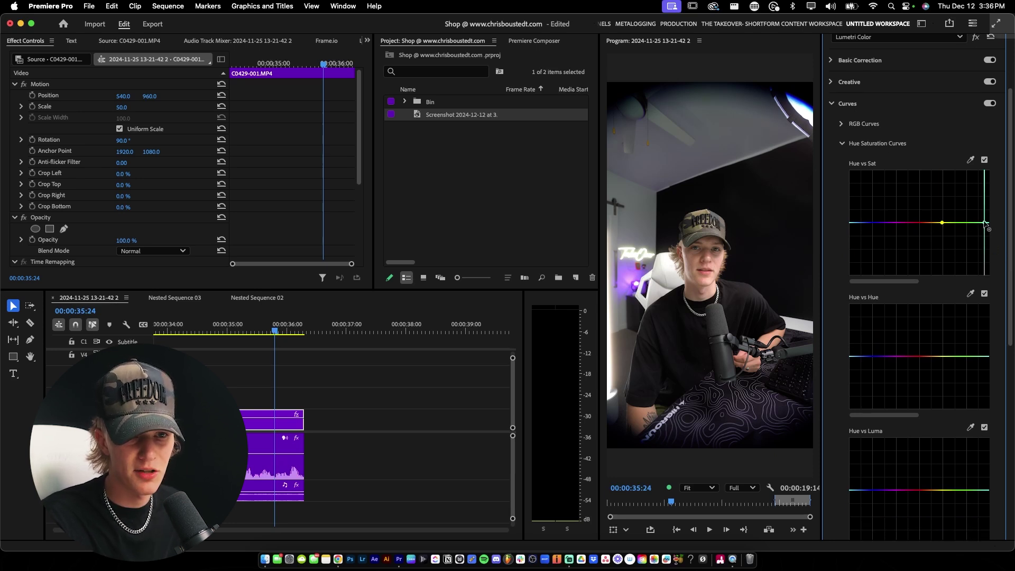
click(963, 222)
mouse_move(965, 226)
mouse_down()
mouse_move(978, 237)
mouse_move(961, 239)
mouse_up()
scroll(1013, 270, down, 5)
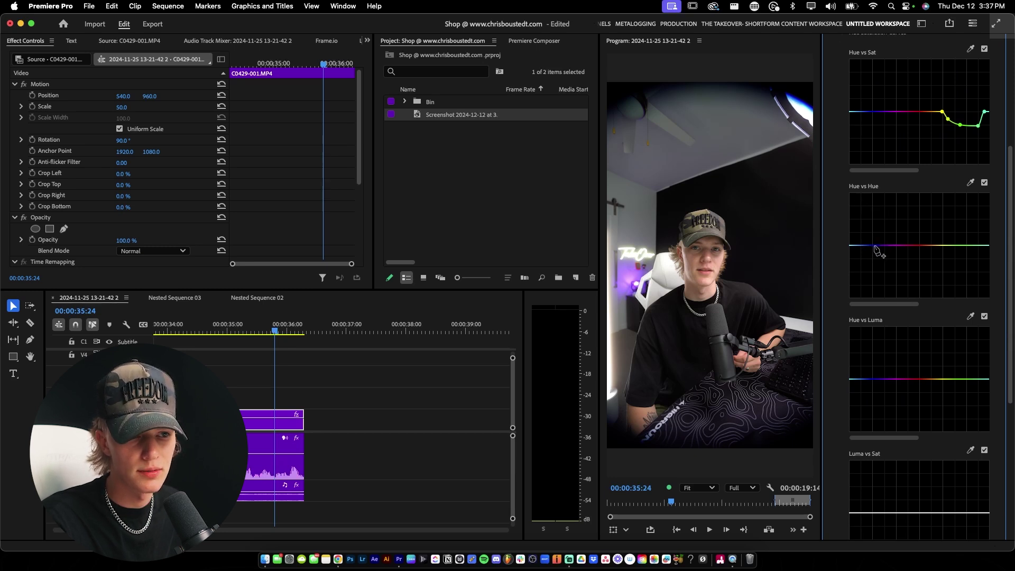
click(910, 246)
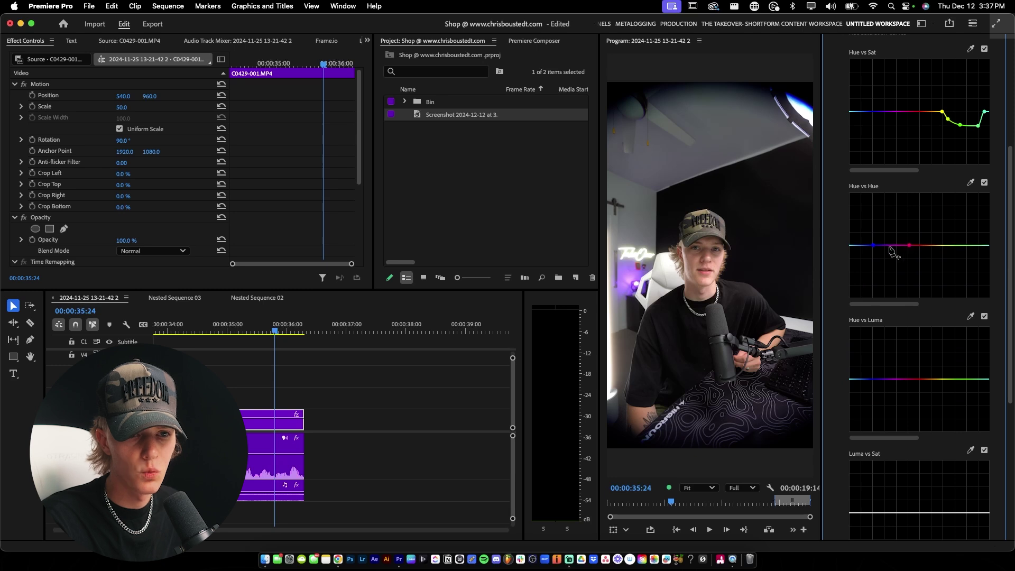
click(890, 246)
mouse_move(890, 246)
mouse_down()
mouse_move(892, 302)
mouse_move(893, 194)
mouse_move(895, 270)
mouse_move(897, 251)
mouse_up()
double_click(898, 252)
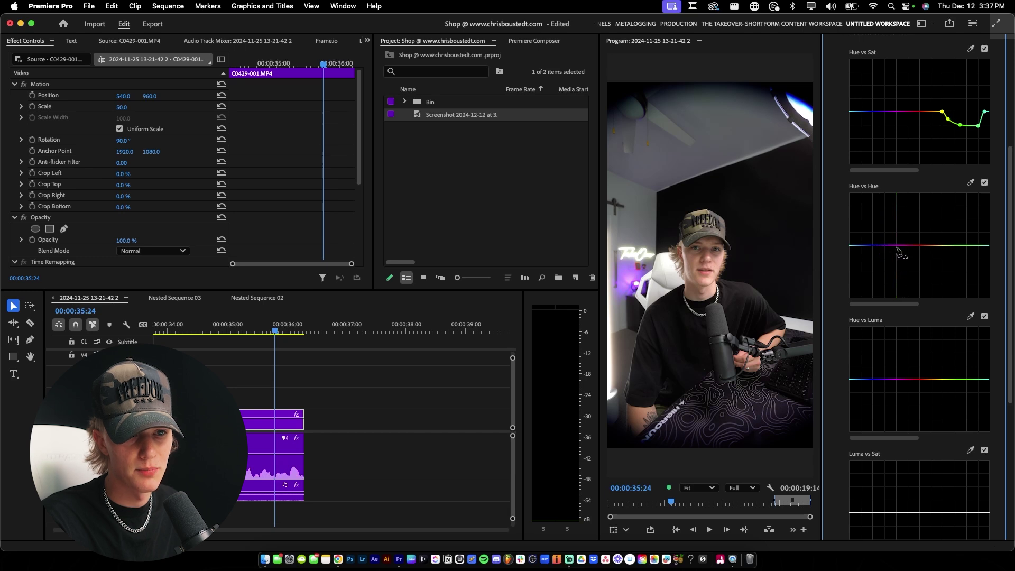
scroll(925, 188, down, 5)
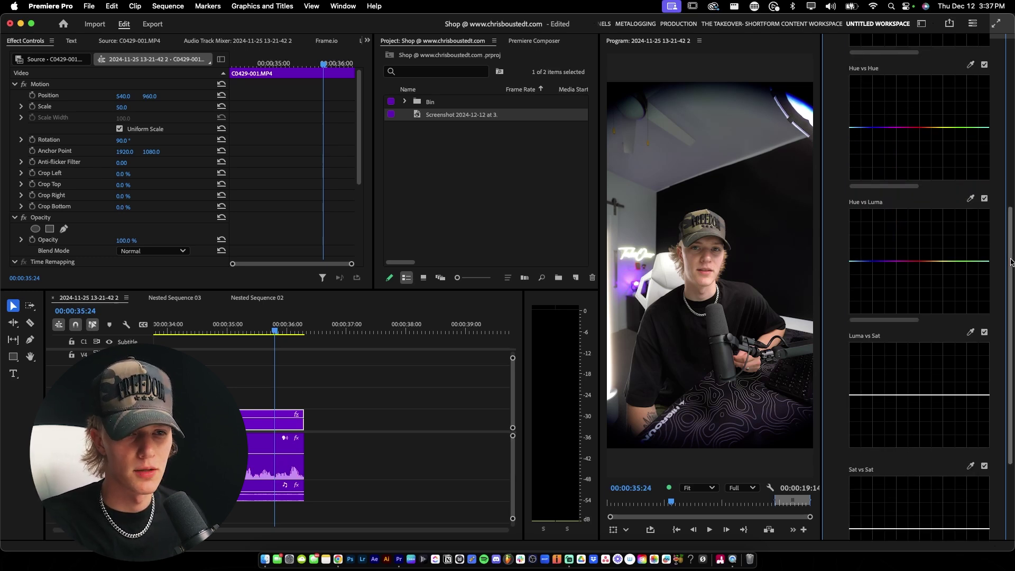
Darken blue-purple hues with a two-point dip on the Hue vs Luma curve
scroll(949, 251, down, 2)
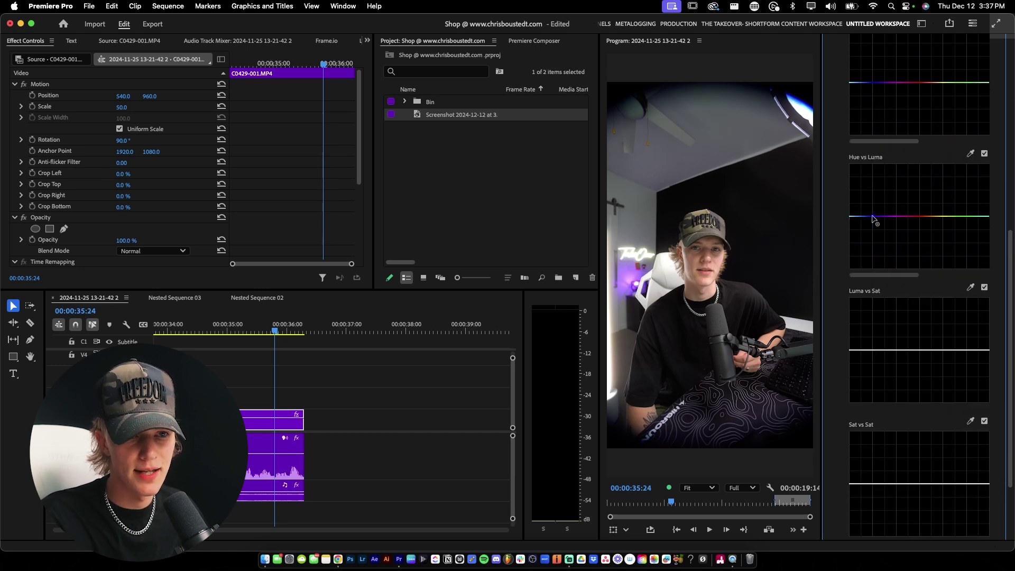
click(905, 216)
click(869, 216)
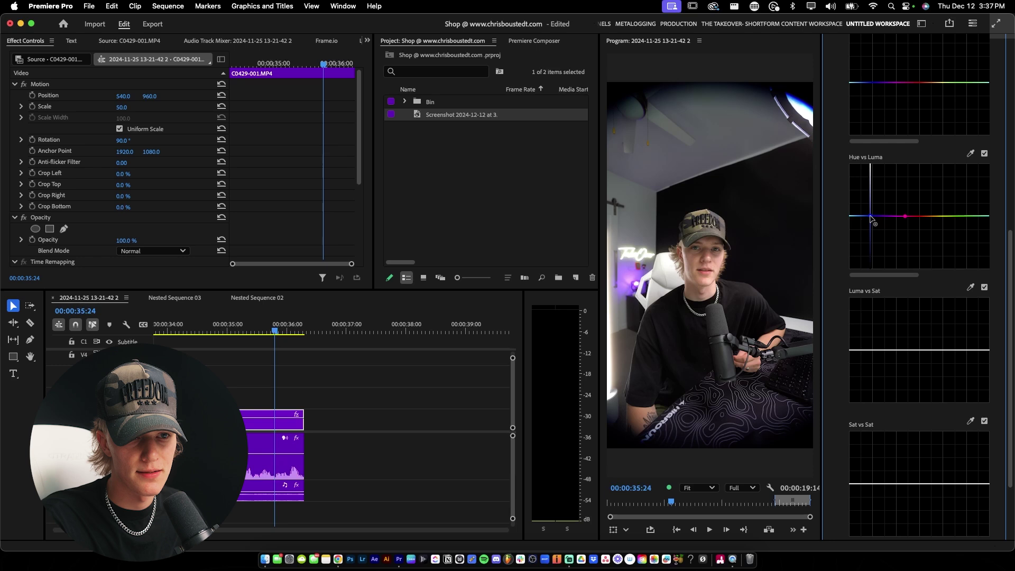
drag(878, 217, 886, 230)
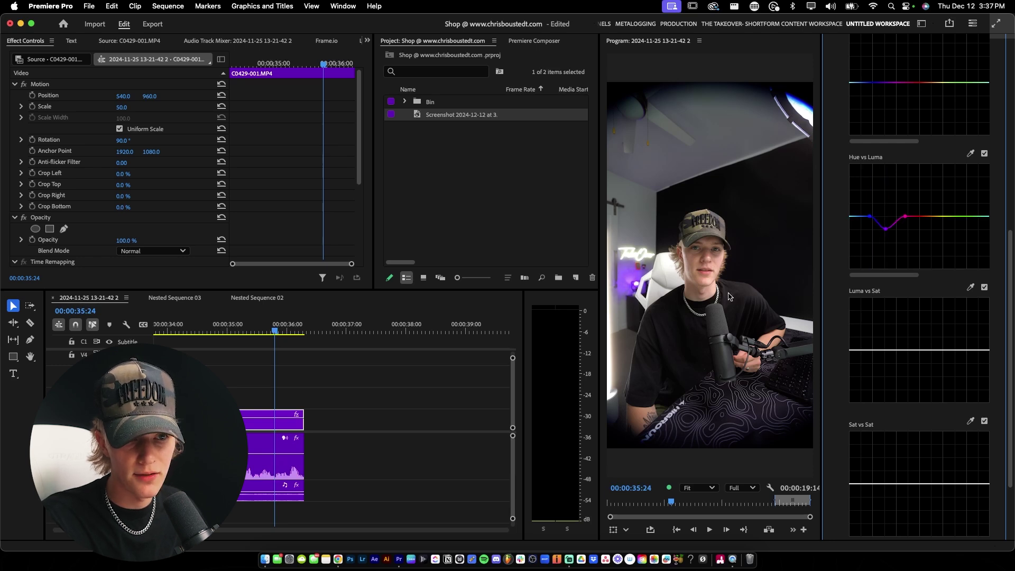
Pull the Luma vs Sat curve's dark end down, then up, and reset it flat
drag(1011, 288, 1011, 320)
scroll(906, 270, down, 1)
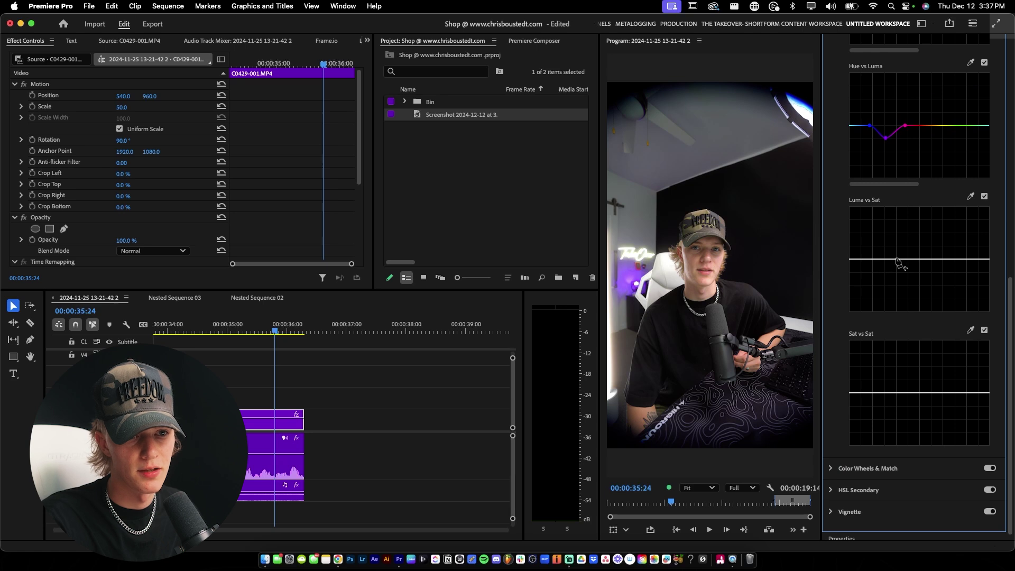
click(895, 259)
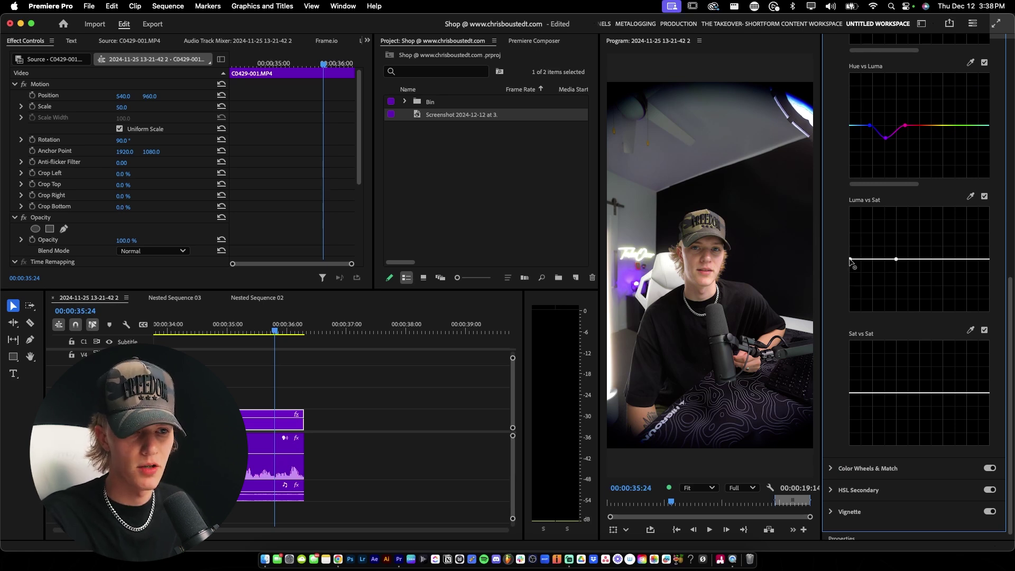
drag(850, 260, 850, 311)
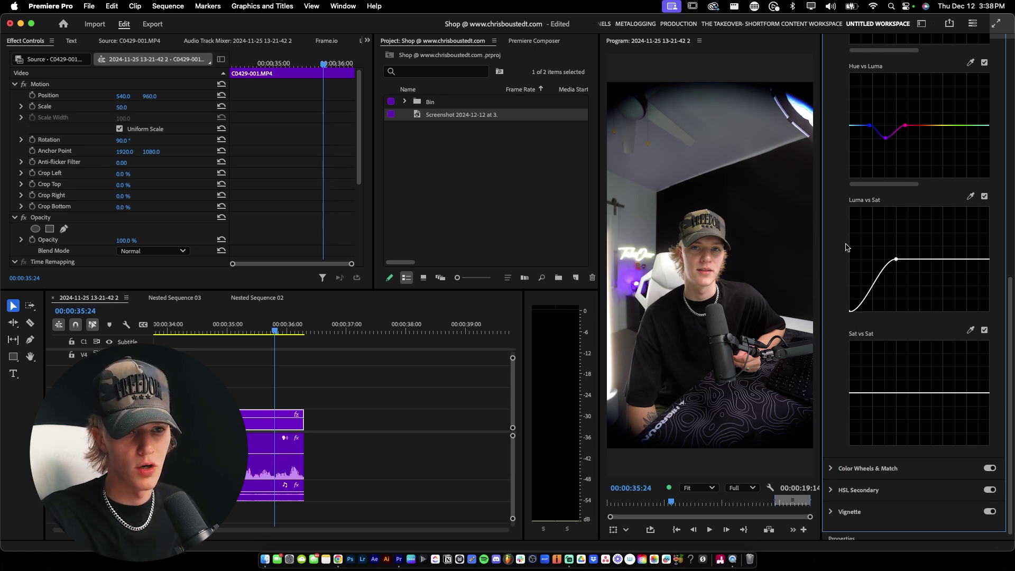
drag(845, 247, 842, 194)
double_click(962, 261)
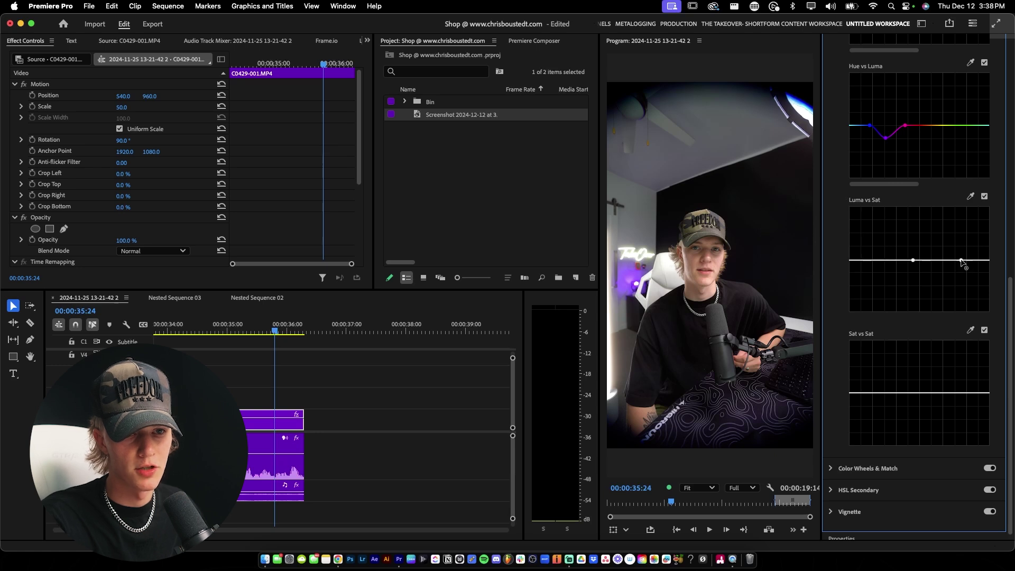
Try a peaked Luma vs Sat curve between two anchors, then reset it flat
click(961, 259)
click(913, 260)
drag(934, 259, 937, 224)
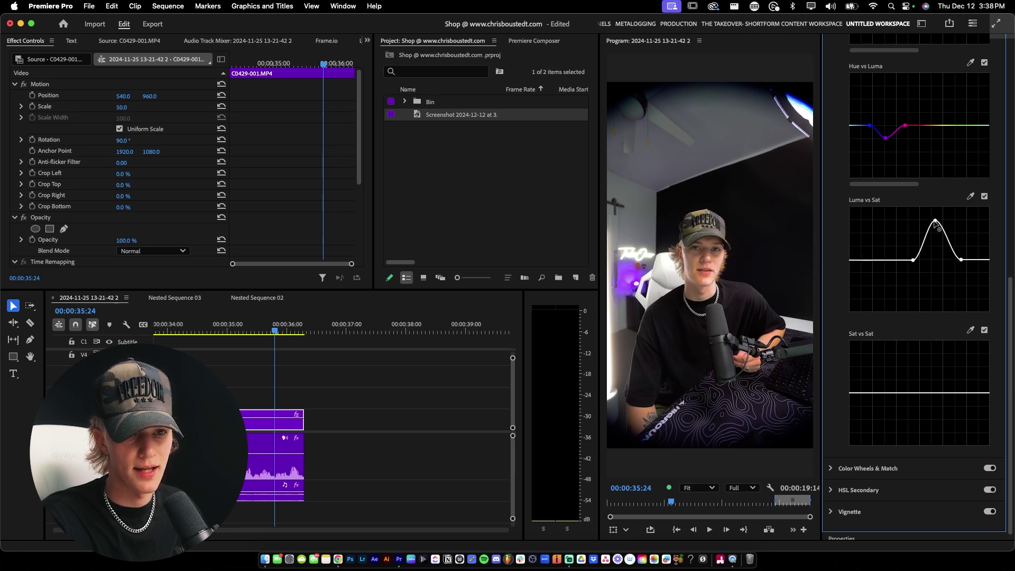
double_click(964, 248)
scroll(997, 212, up, 10)
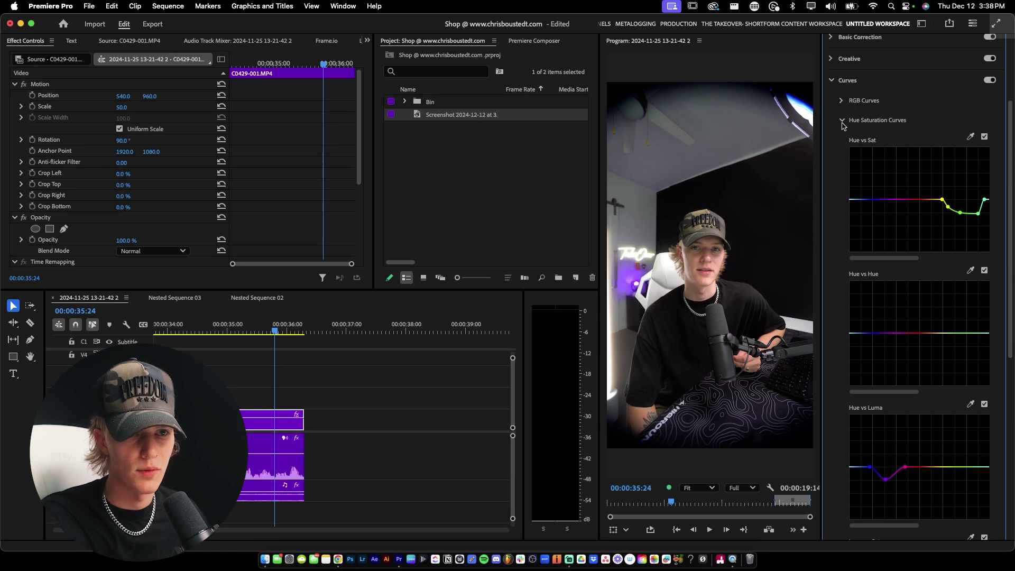
click(843, 121)
Shift the Highlights wheel tint slightly left and toggle Color Wheels & Match to compare
click(833, 269)
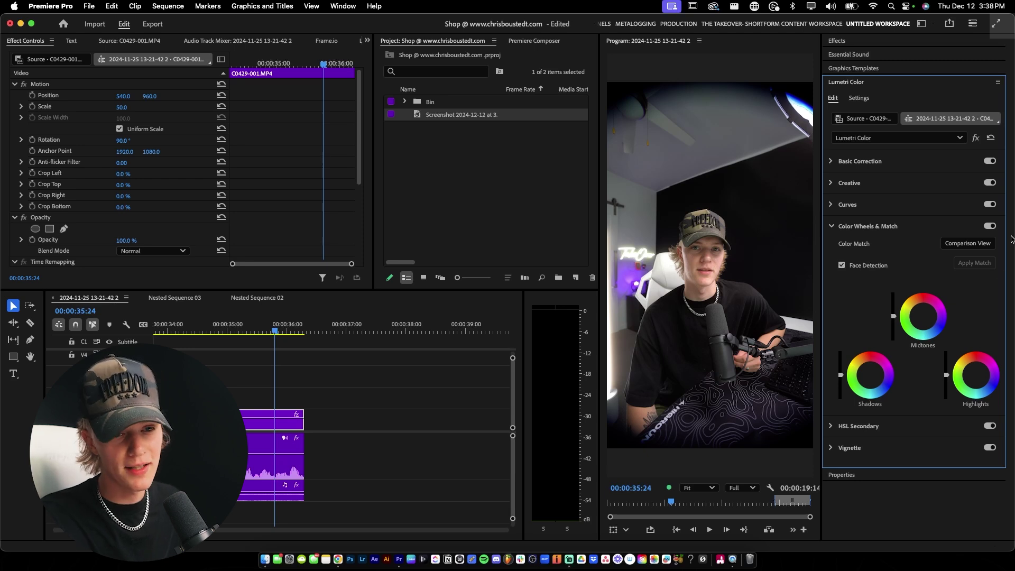
click(871, 379)
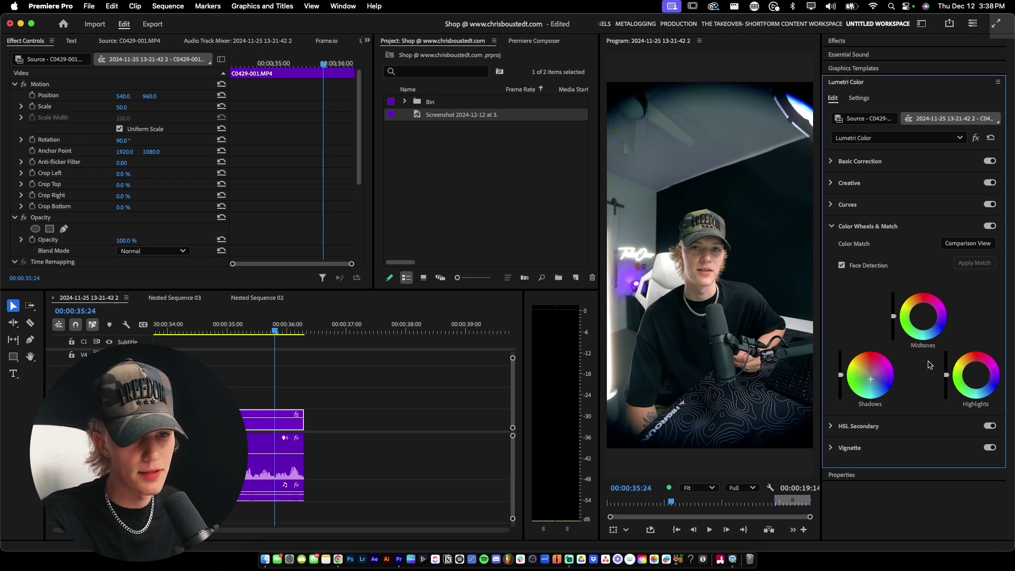
click(923, 316)
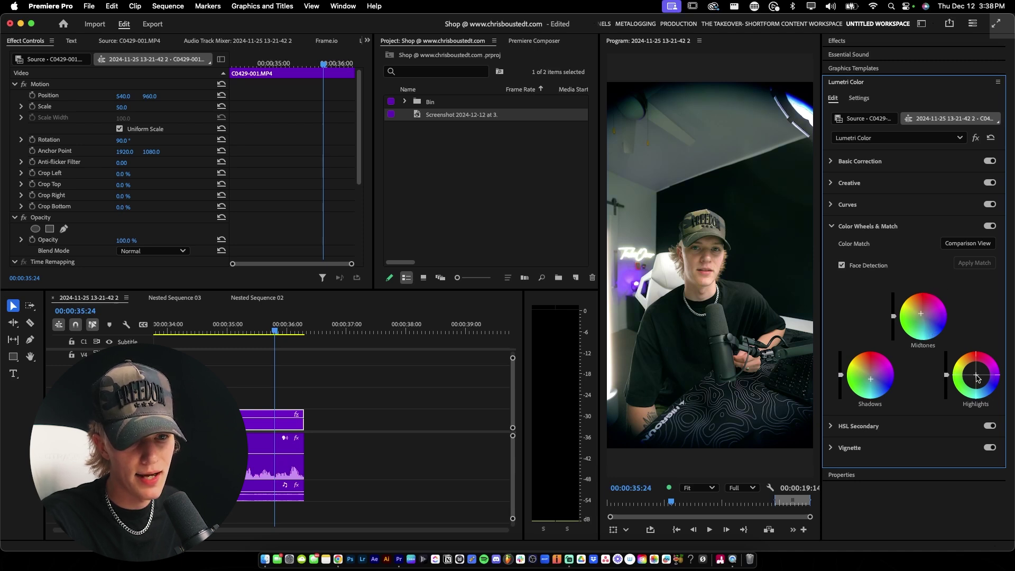
drag(977, 377, 969, 375)
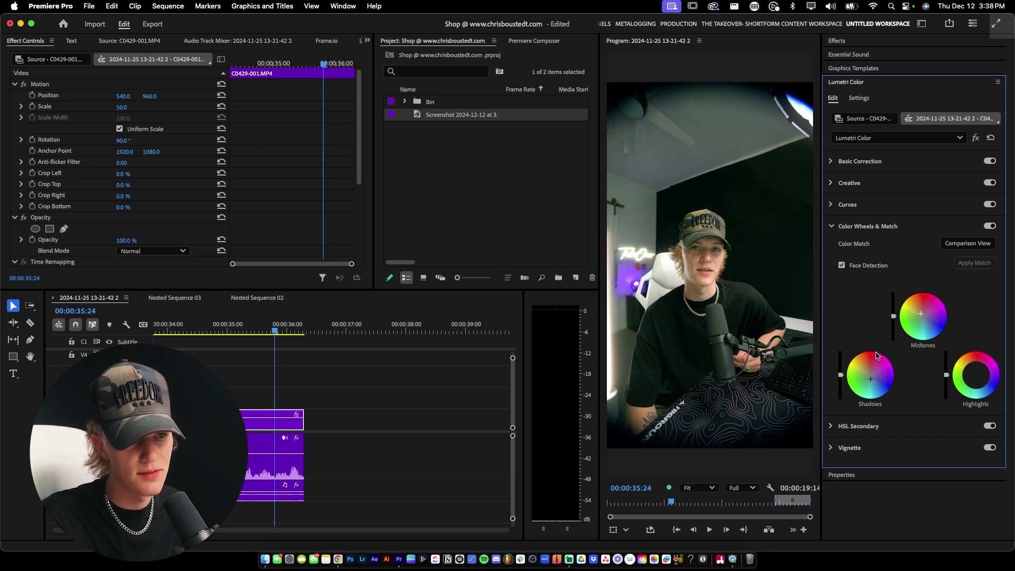
click(989, 226)
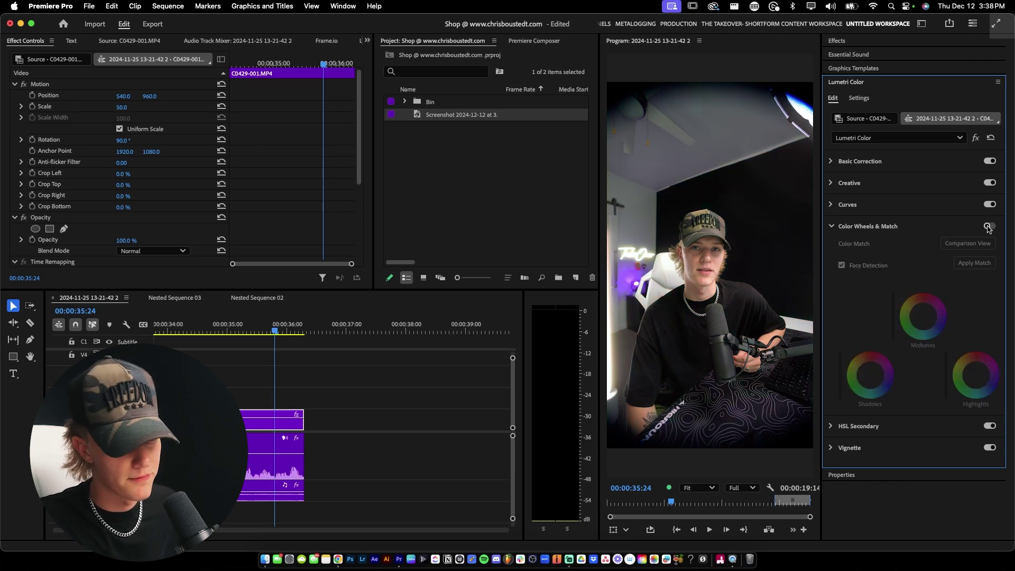
click(989, 226)
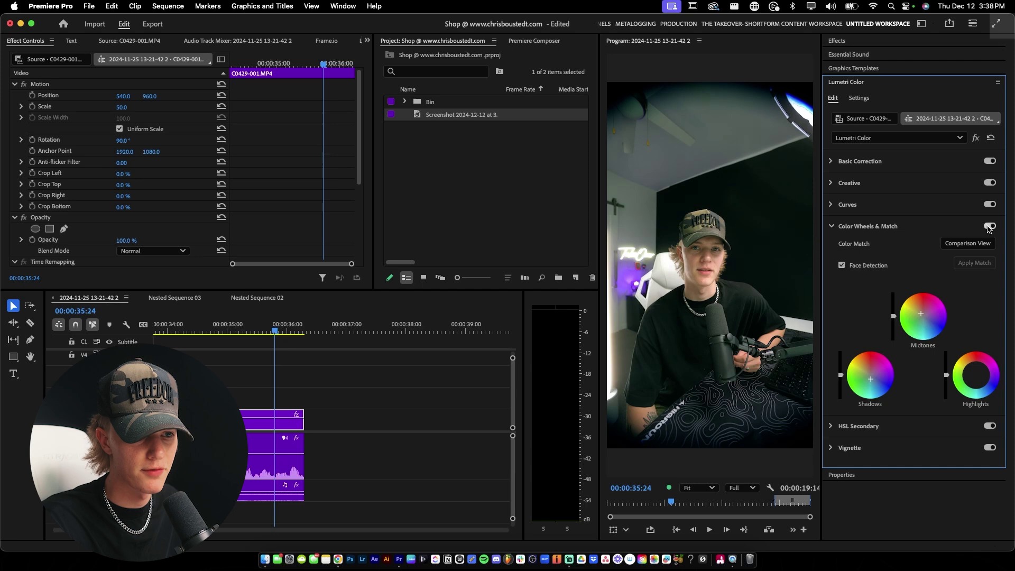
Enlarge the program preview and raise the Midtones slider slightly
click(737, 267)
key(grave)
key(grave)
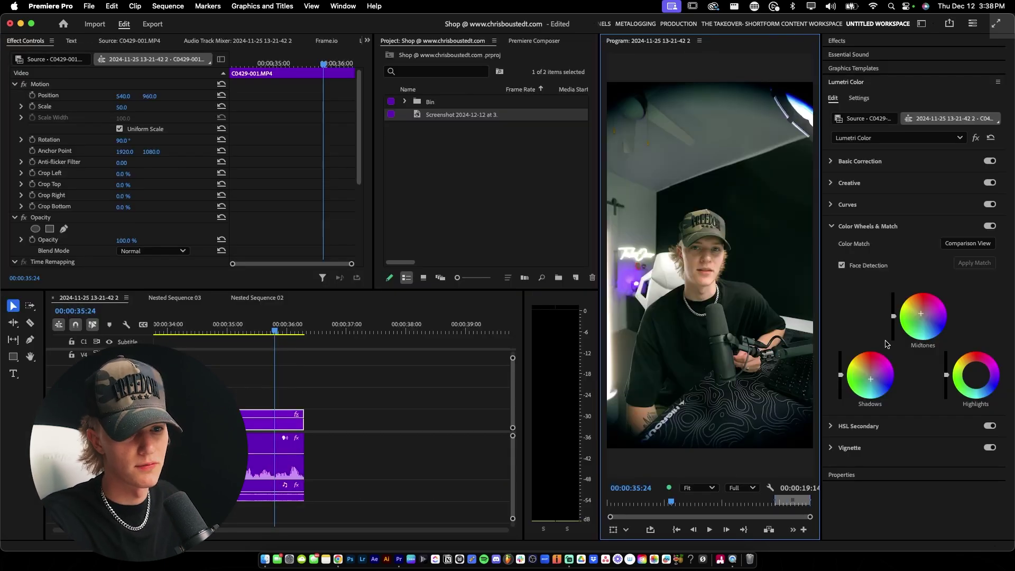
mouse_move(893, 319)
mouse_down()
mouse_move(893, 339)
mouse_move(894, 316)
mouse_up()
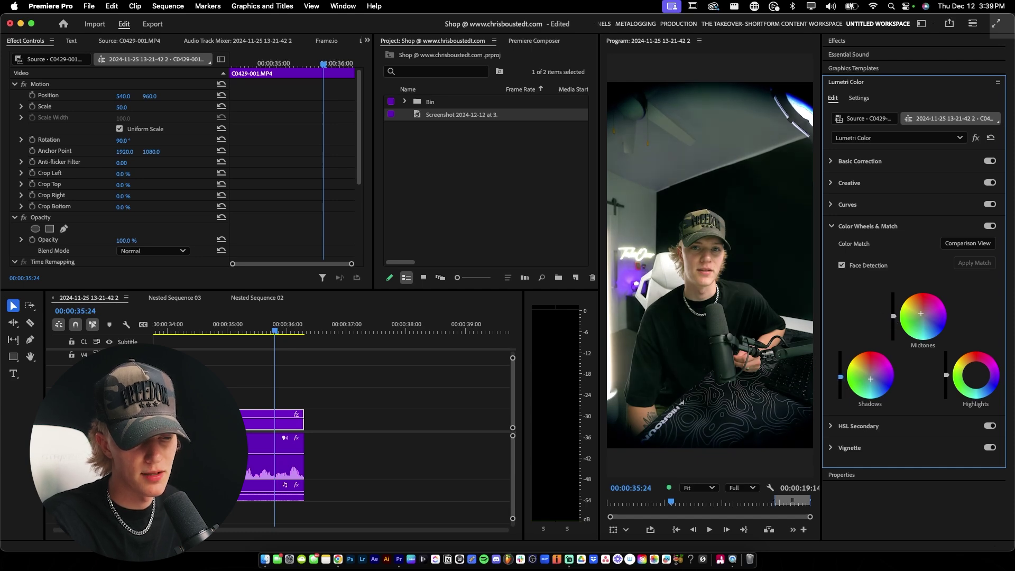
Toggle the Program monitor full size and review the Basic Correction and Creative settings
click(711, 327)
key(grave)
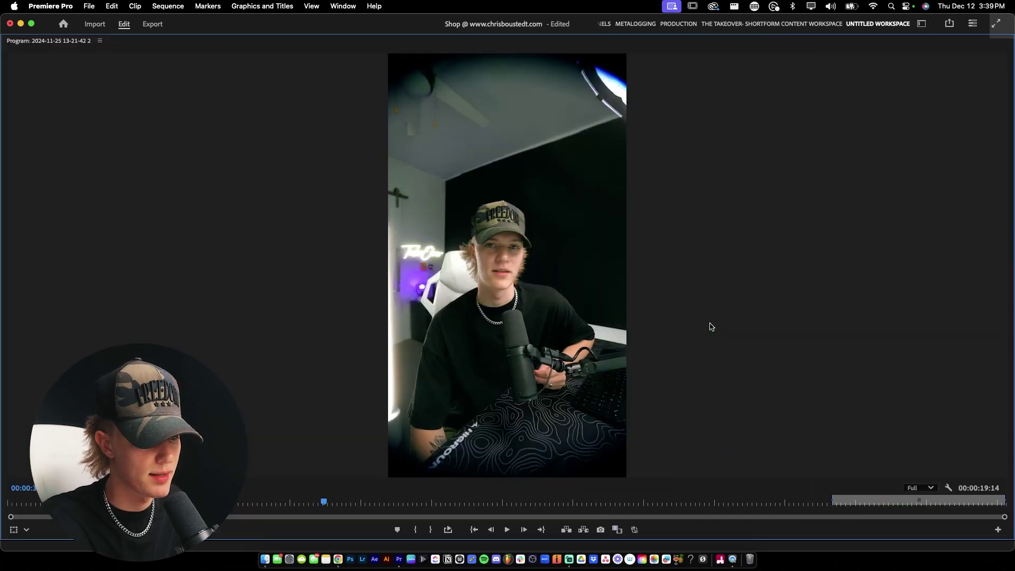
key(grave)
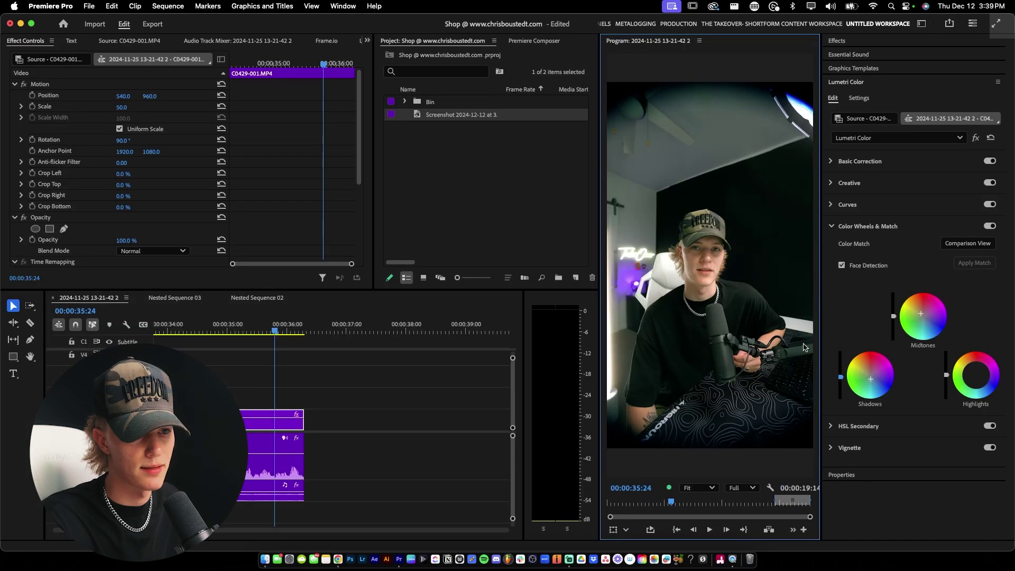
click(835, 165)
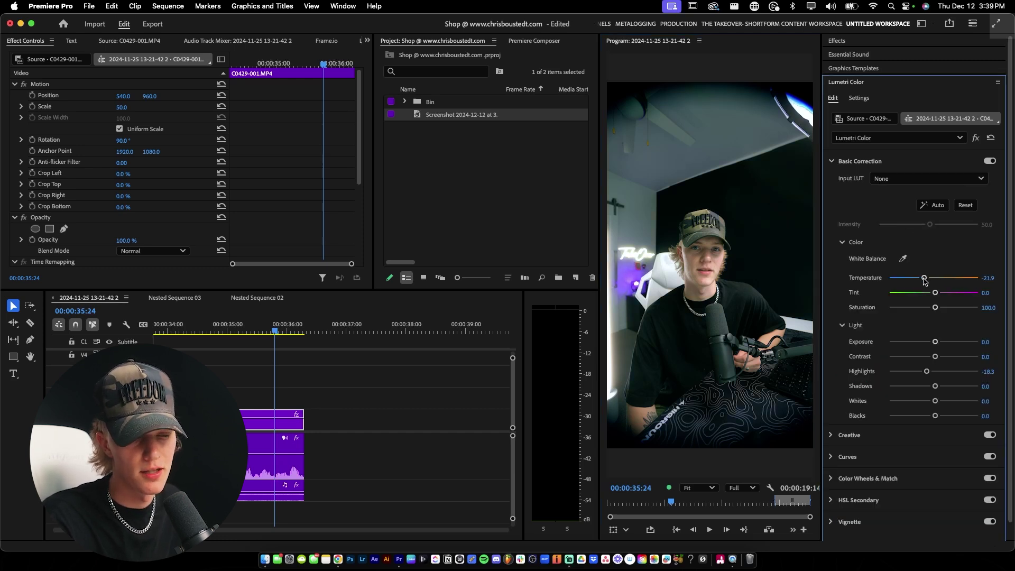
click(835, 162)
click(832, 183)
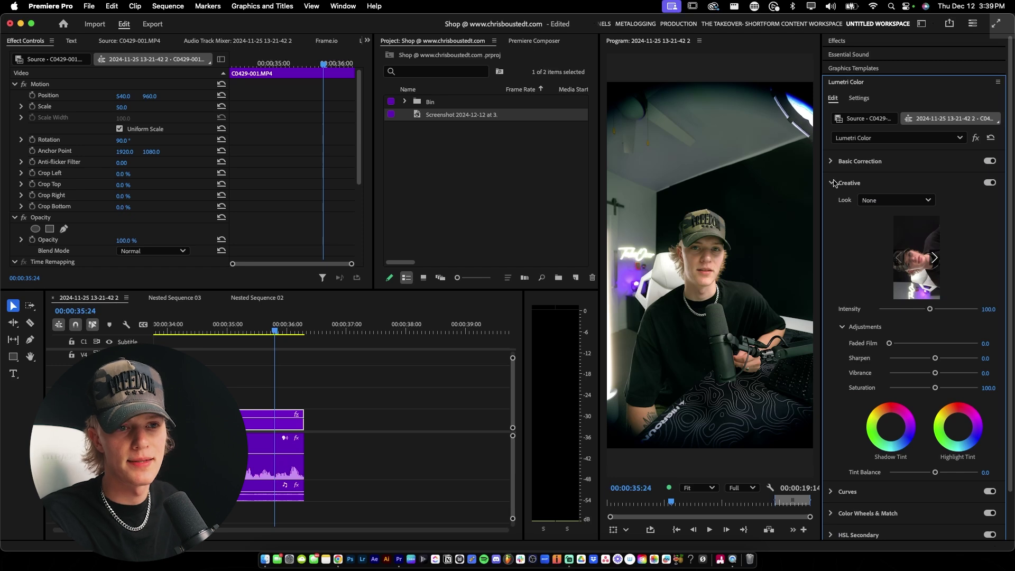
click(833, 184)
Show the RGB Curves graph in Curves and select the blue channel
click(833, 205)
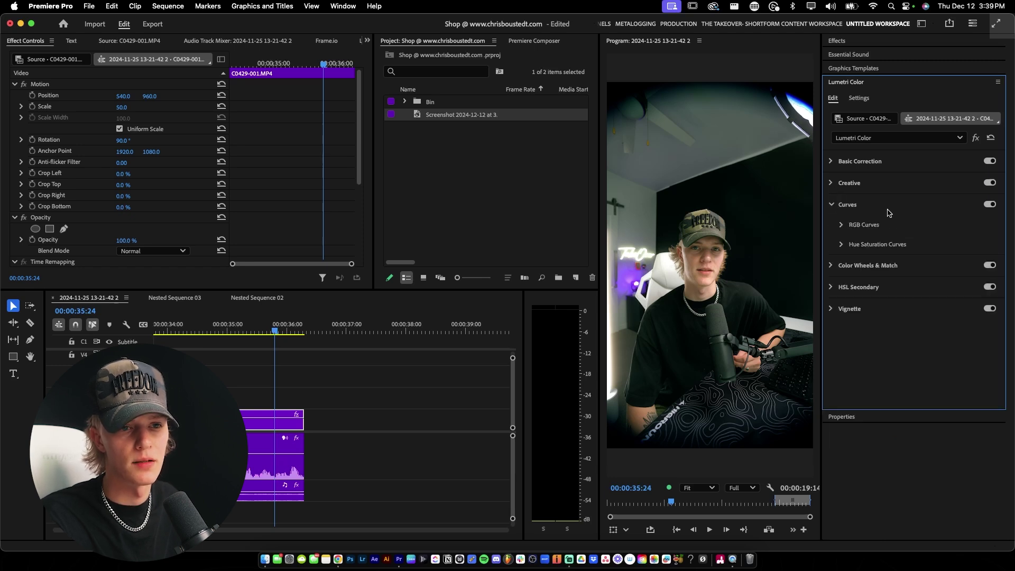
click(840, 227)
click(952, 260)
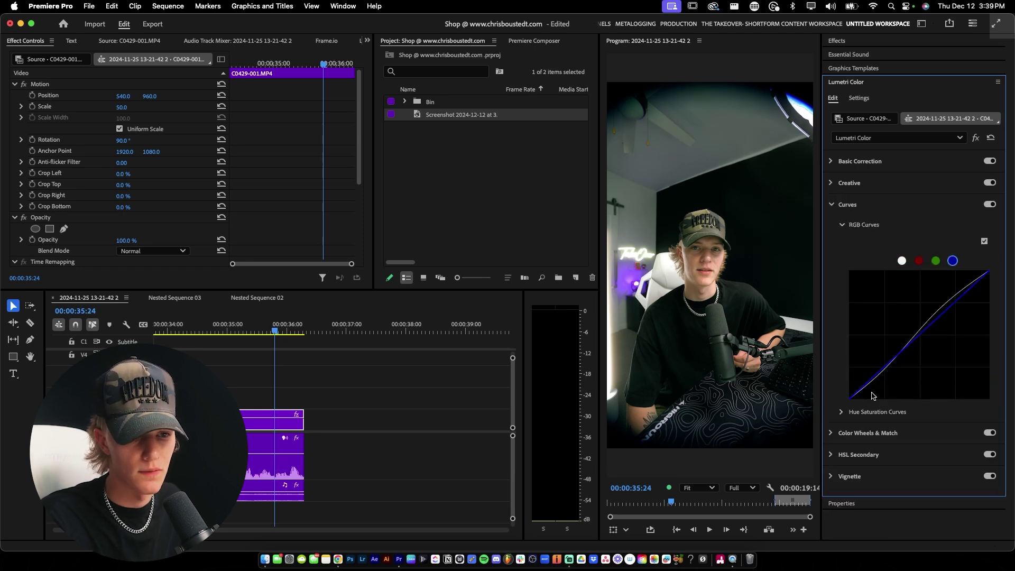
Nudge the blue curve's black point and pull two Hue vs Hue points down into a gentle wave
drag(850, 400, 848, 397)
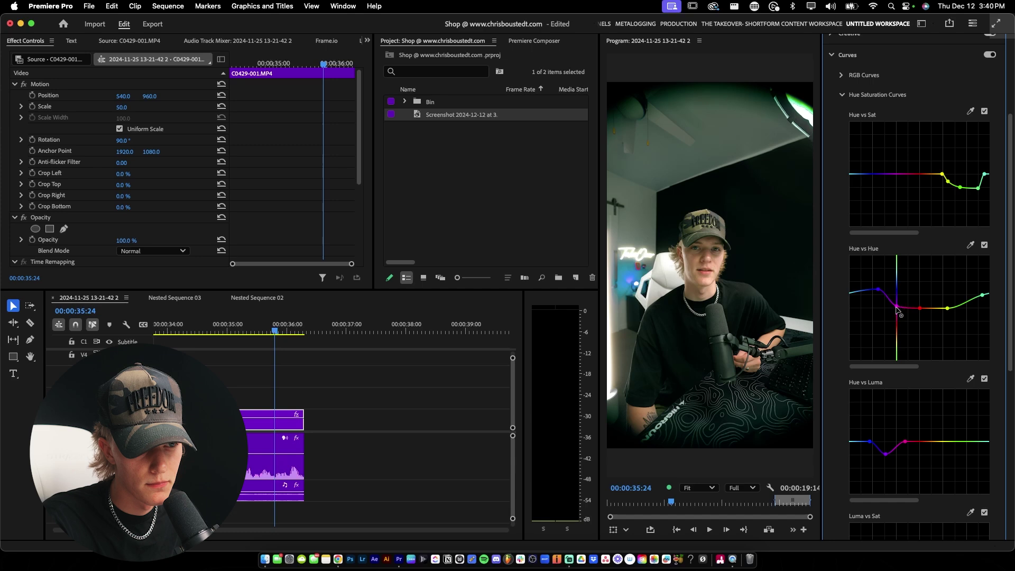
click(984, 244)
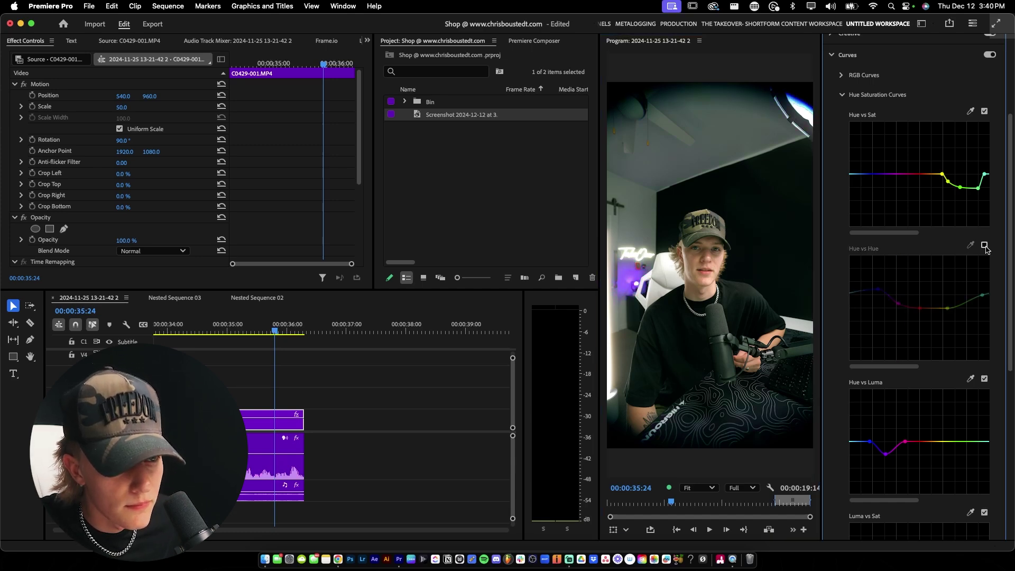
click(985, 247)
drag(982, 295, 981, 308)
drag(877, 290, 875, 305)
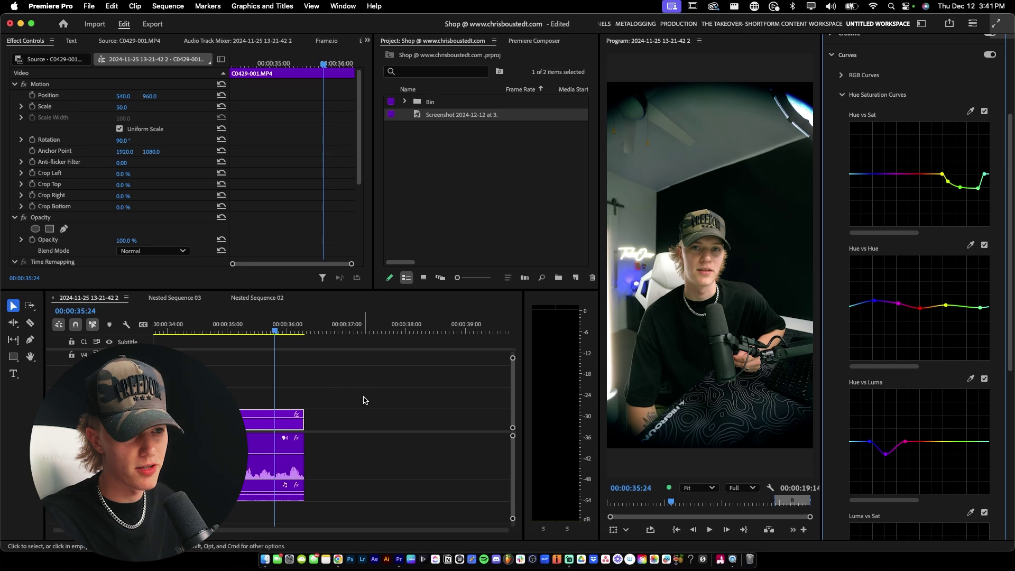
Zoom the timeline out with the minus key and deselect the graded C0429-001.MP4 clip
key(minus)
click(363, 400)
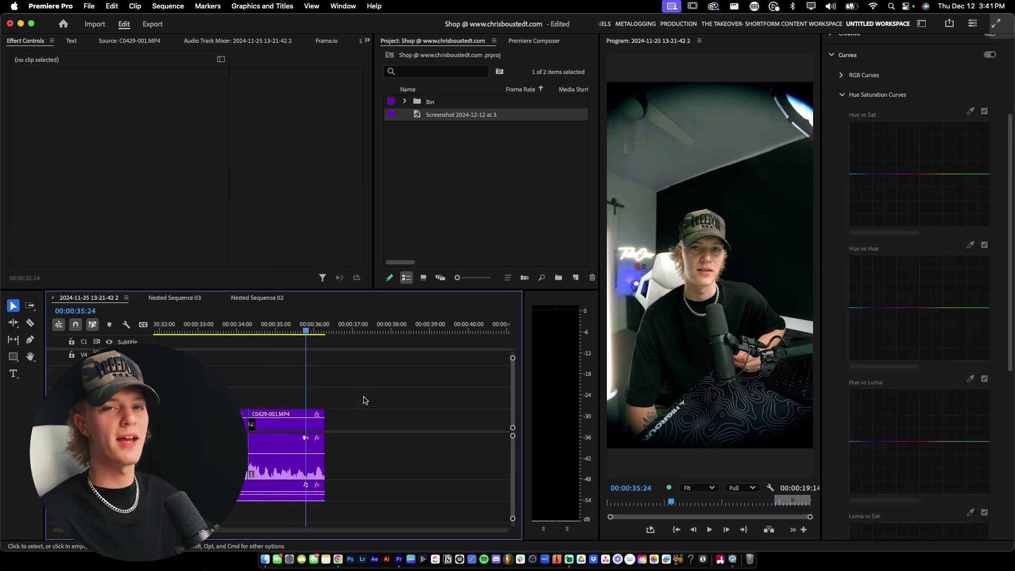